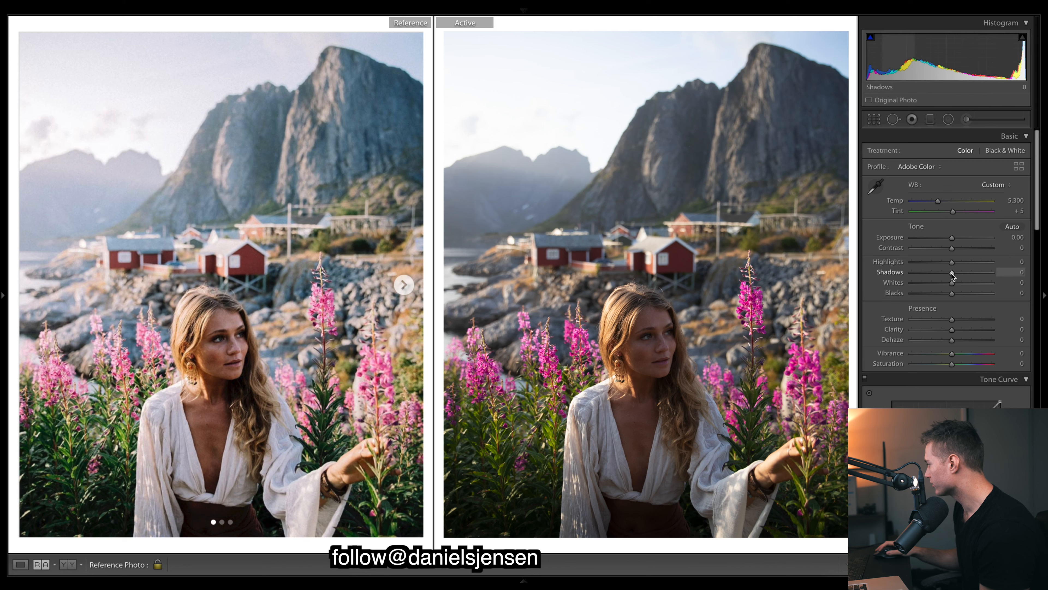
# Set the tone values to Exposure +0.40, Contrast +4, Highlights −43, Shadows +64, Whites +5 and Blacks −69
pyautogui.moveTo(953, 272); pyautogui.dragTo(970, 269)
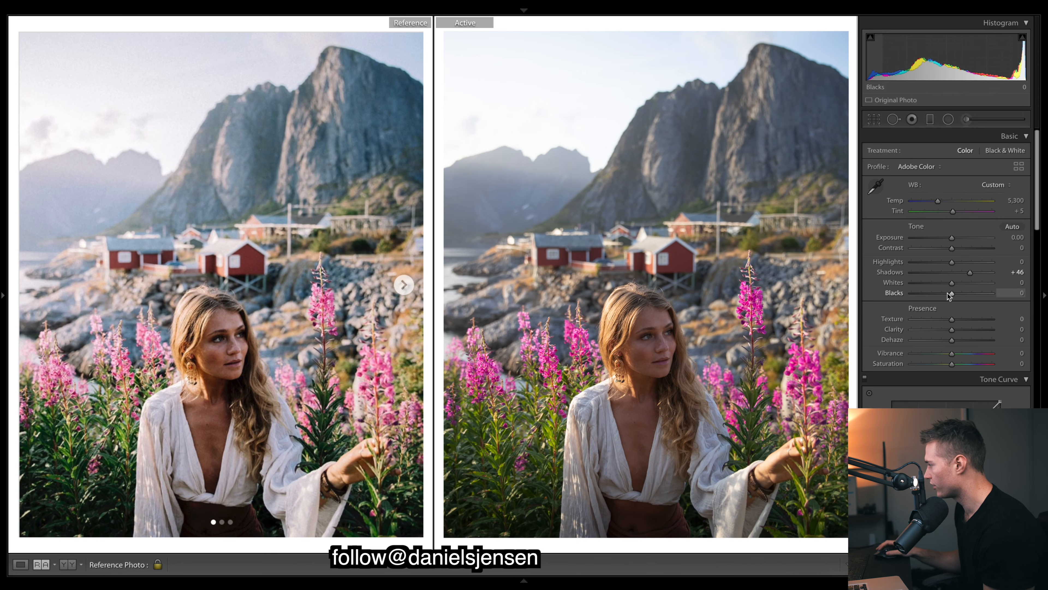
pyautogui.moveTo(970, 273); pyautogui.dragTo(975, 273)
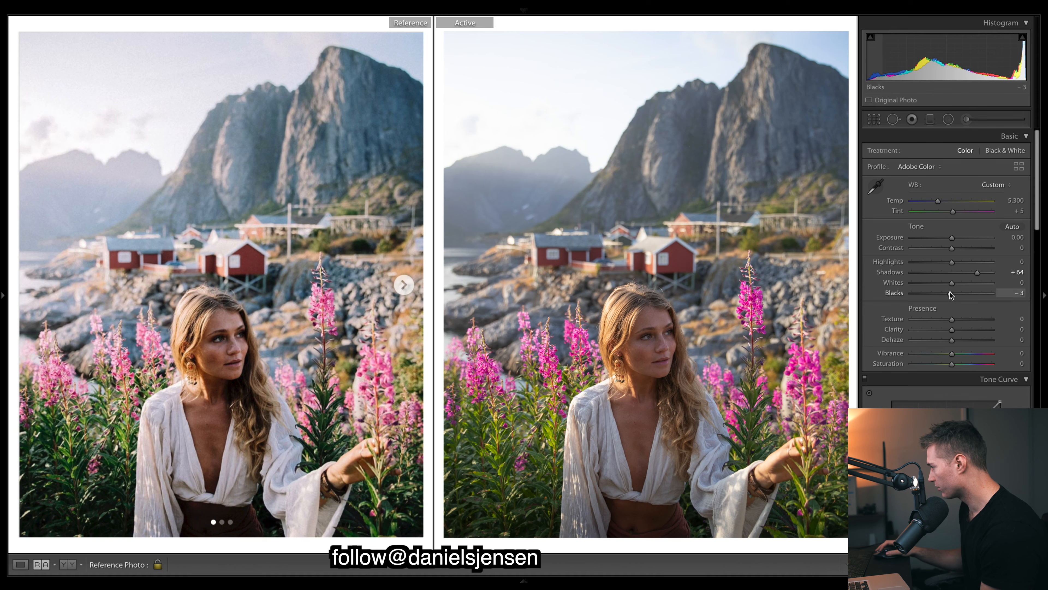
pyautogui.moveTo(936, 292); pyautogui.dragTo(924, 293)
pyautogui.moveTo(952, 283); pyautogui.dragTo(922, 263)
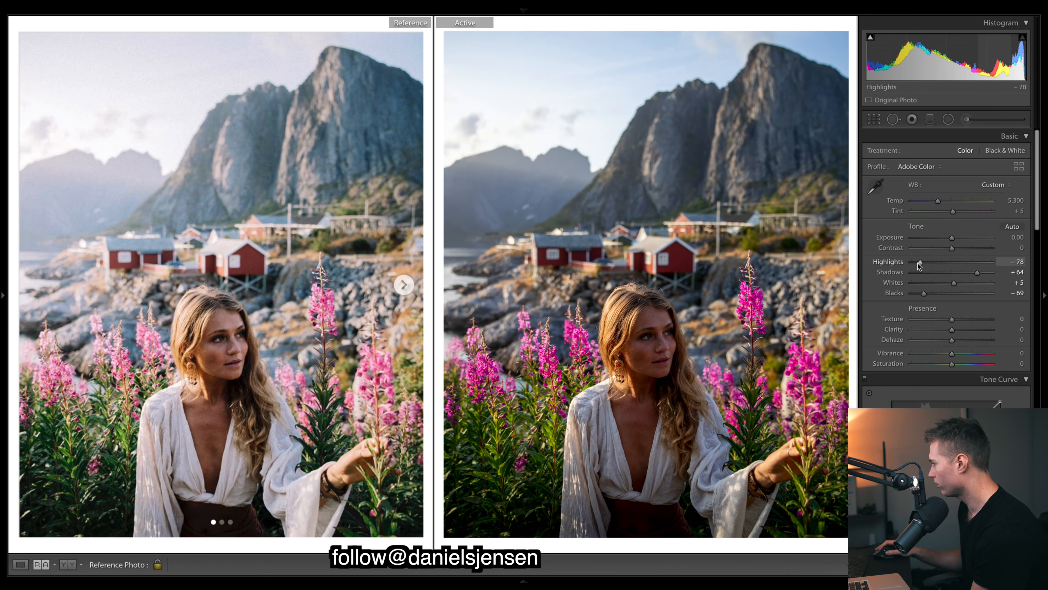
pyautogui.moveTo(921, 263); pyautogui.dragTo(954, 245)
pyautogui.click(953, 248)
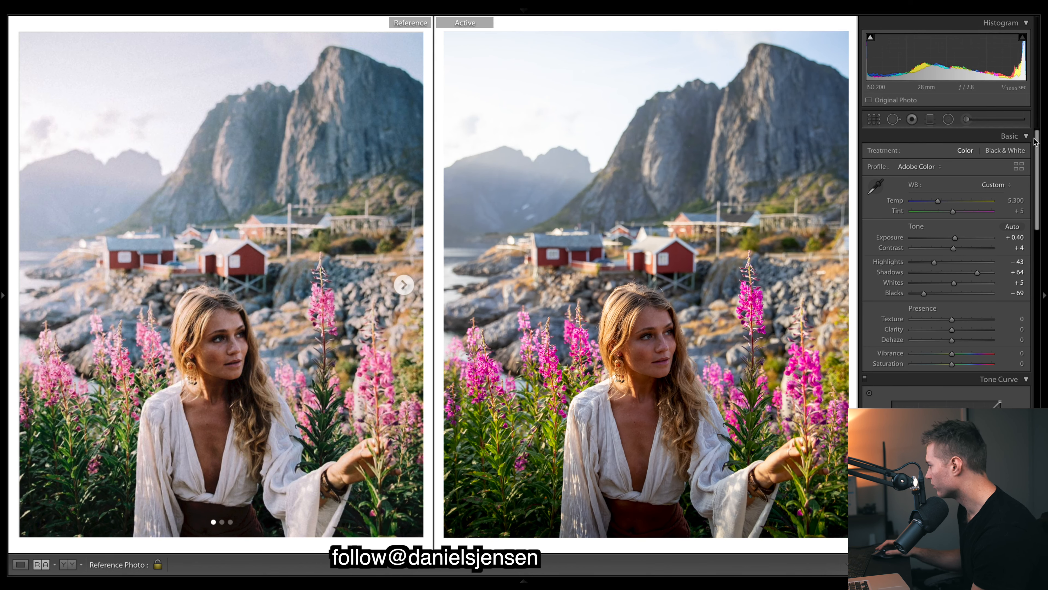
# Set Clarity to +38 and Dehaze to −6, and adjust Contrast to +6
pyautogui.scroll(-1, 1036, 141)
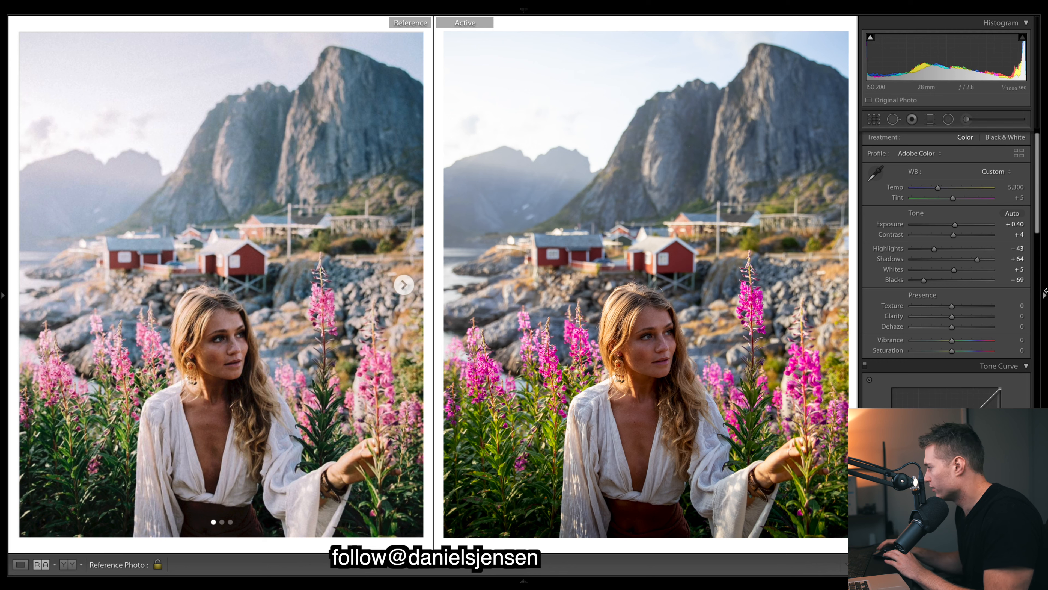
pyautogui.moveTo(945, 317); pyautogui.dragTo(967, 316)
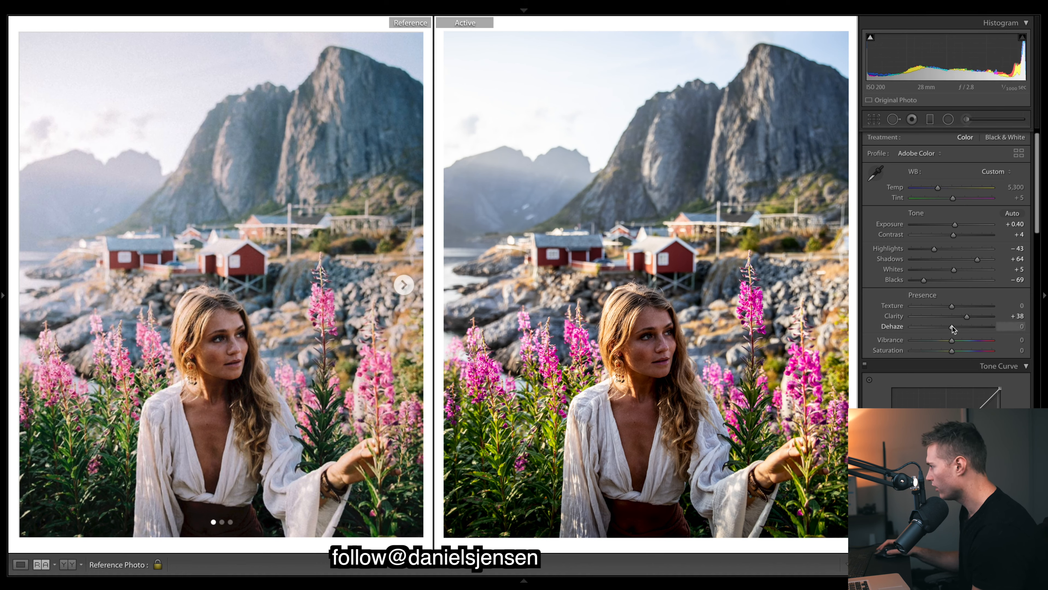
pyautogui.moveTo(953, 326)
pyautogui.mouseDown()
pyautogui.moveTo(935, 325)
pyautogui.moveTo(949, 326)
pyautogui.mouseUp()
pyautogui.press('super+z')
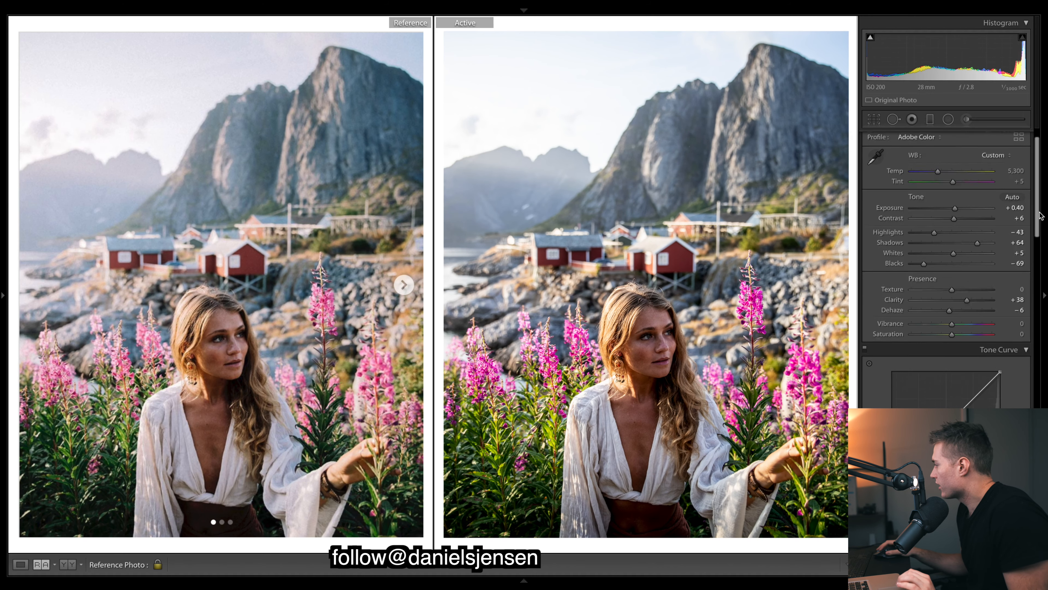
# Set Vibrance to +22 and Saturation to −13
pyautogui.scroll(-3, 946, 314)
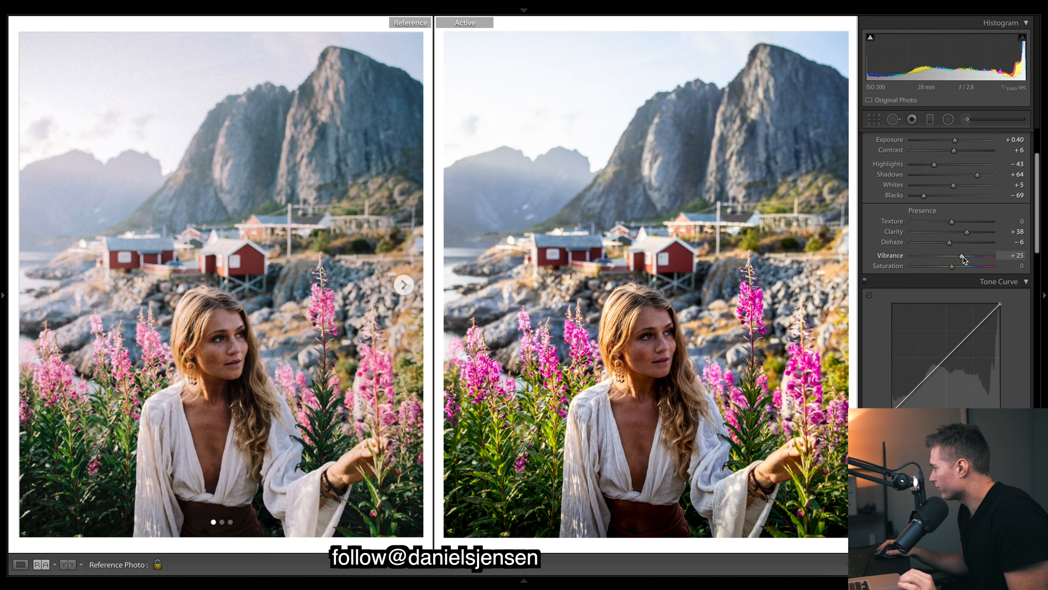
pyautogui.moveTo(964, 258); pyautogui.dragTo(961, 258)
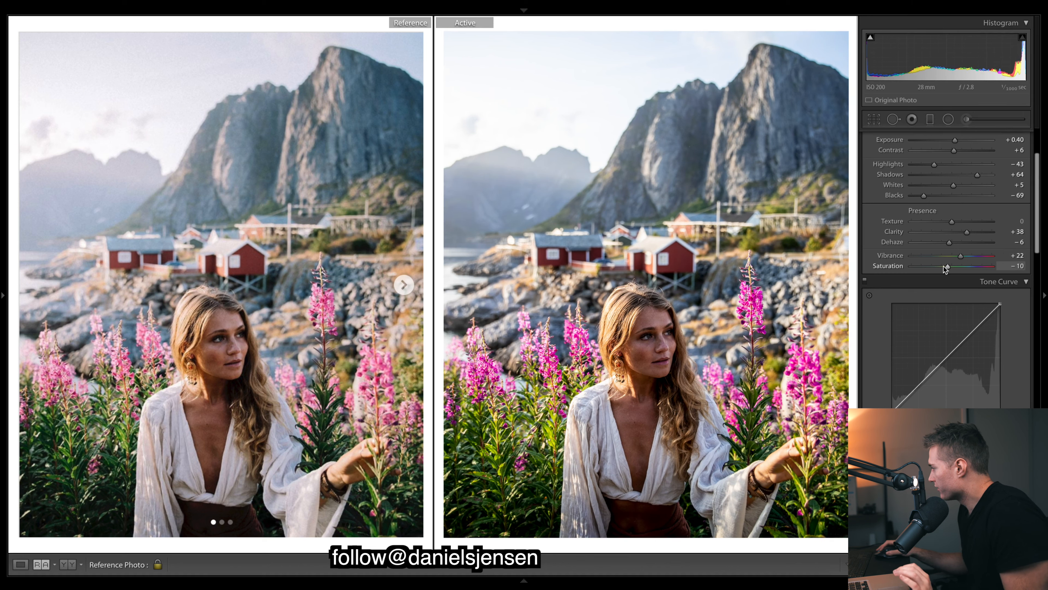
pyautogui.moveTo(946, 268); pyautogui.dragTo(945, 268)
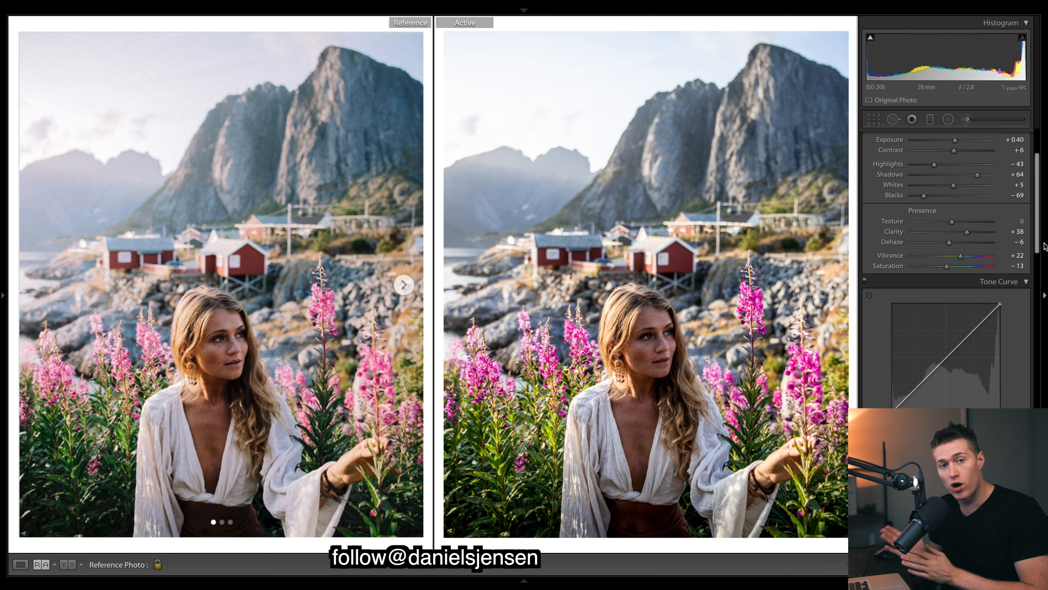
# Shape the RGB point curve with a black point lifted to about 10%, deepened shadows, slightly reduced highlights and a lowered white point
pyautogui.moveTo(892, 291); pyautogui.dragTo(937, 248)
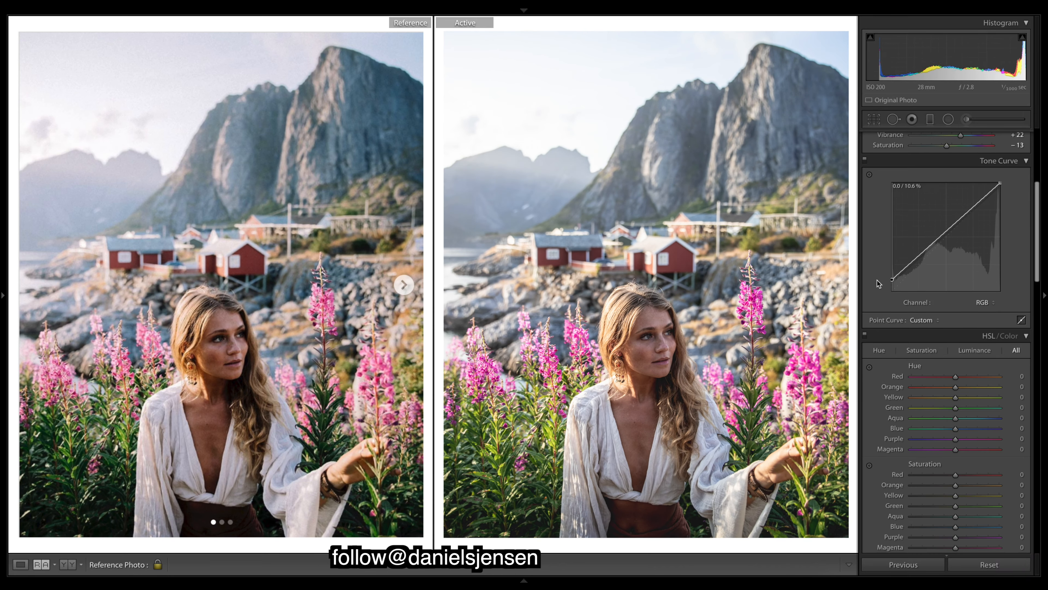
pyautogui.moveTo(968, 211); pyautogui.dragTo(970, 217)
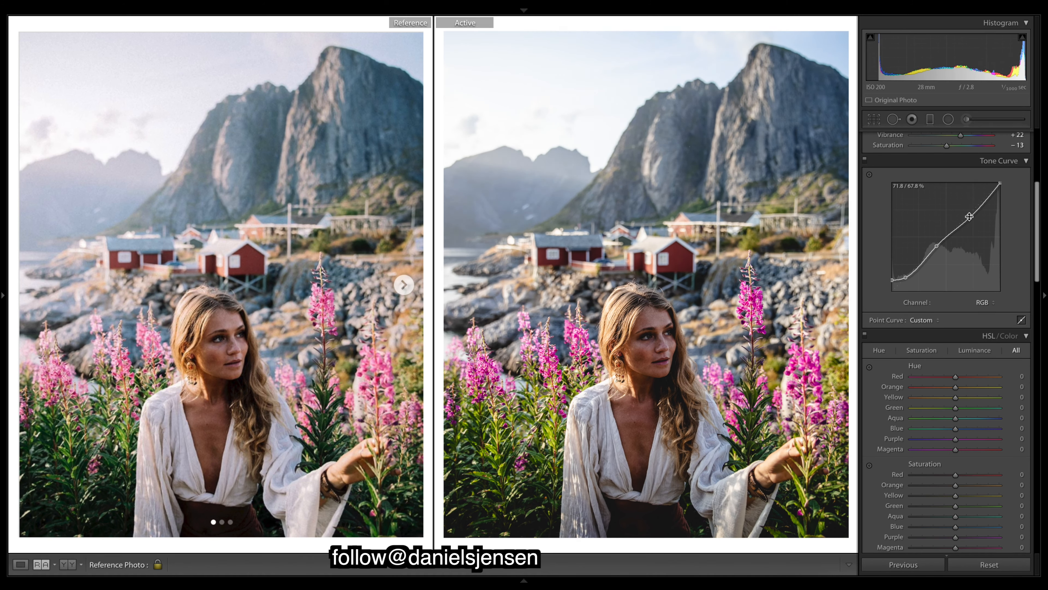
pyautogui.moveTo(999, 183); pyautogui.dragTo(1003, 190)
pyautogui.moveTo(1036, 273)
pyautogui.mouseDown()
pyautogui.moveTo(1036, 241)
pyautogui.moveTo(1035, 271)
pyautogui.mouseUp()
pyautogui.scroll(5, 946, 191)
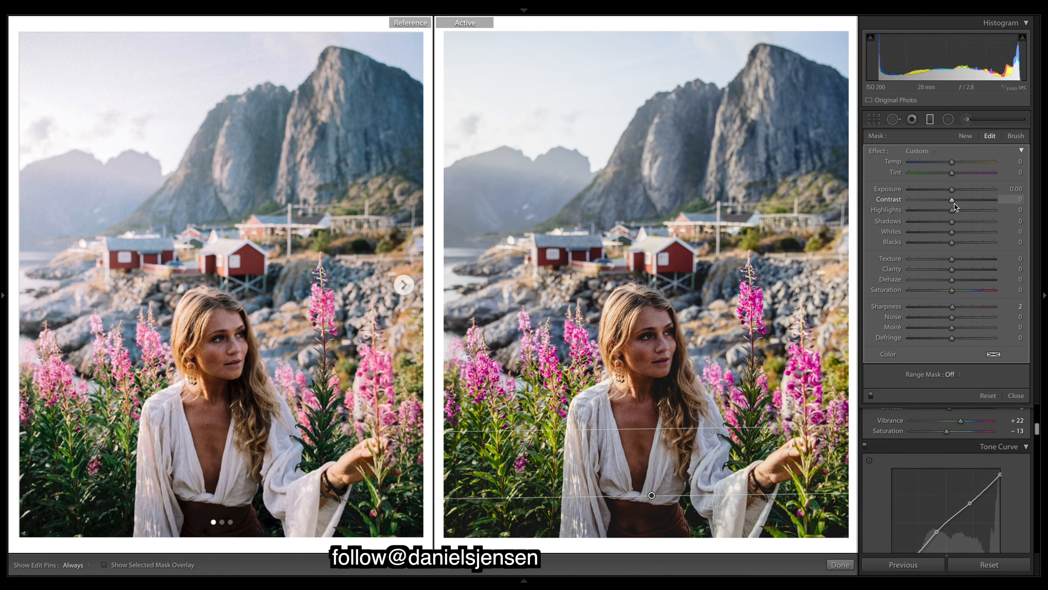
pyautogui.scroll(-5, 953, 204)
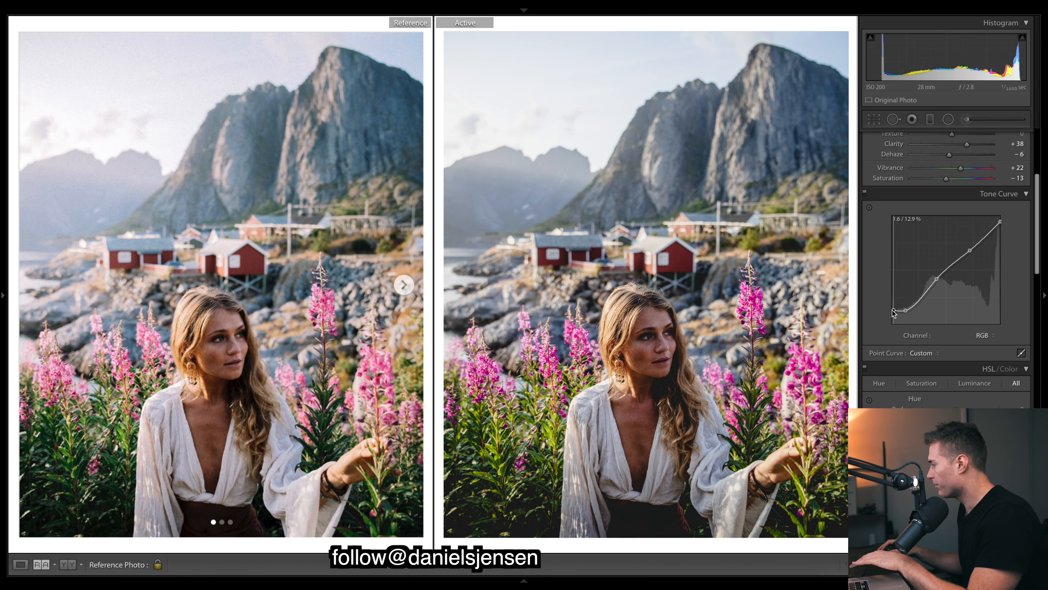
# Undo the last point curve change and examine the reference photo at a different zoom level
pyautogui.hotkey('ctrl', 'z')
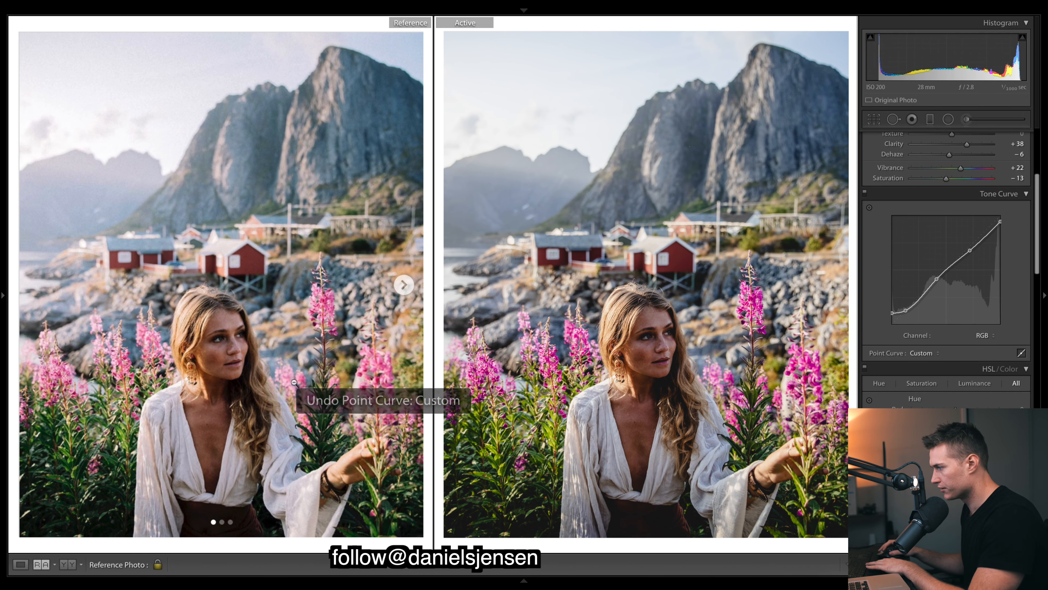
pyautogui.click(245, 398)
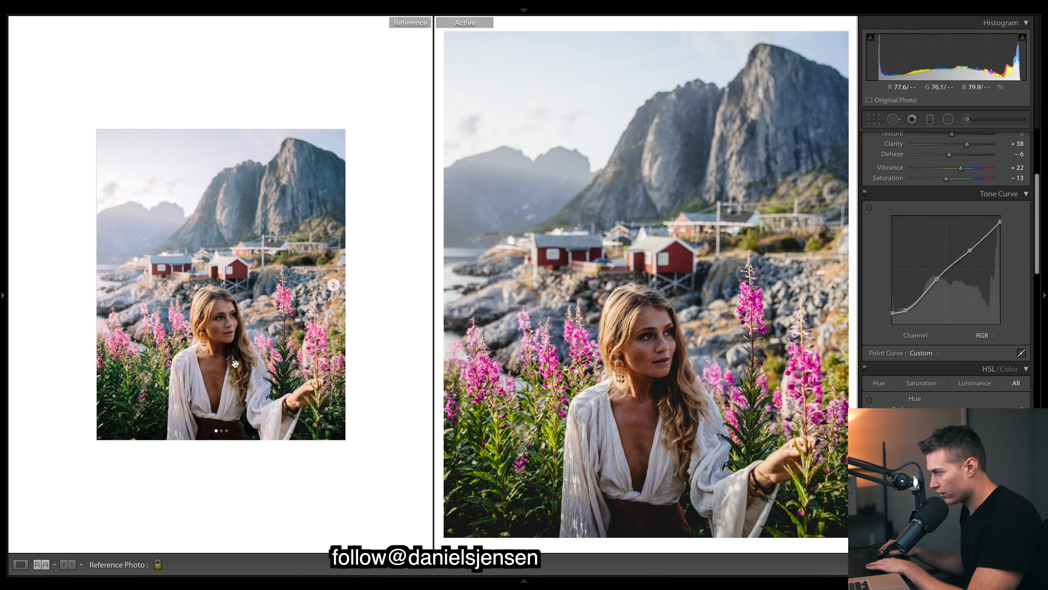
pyautogui.click(250, 406)
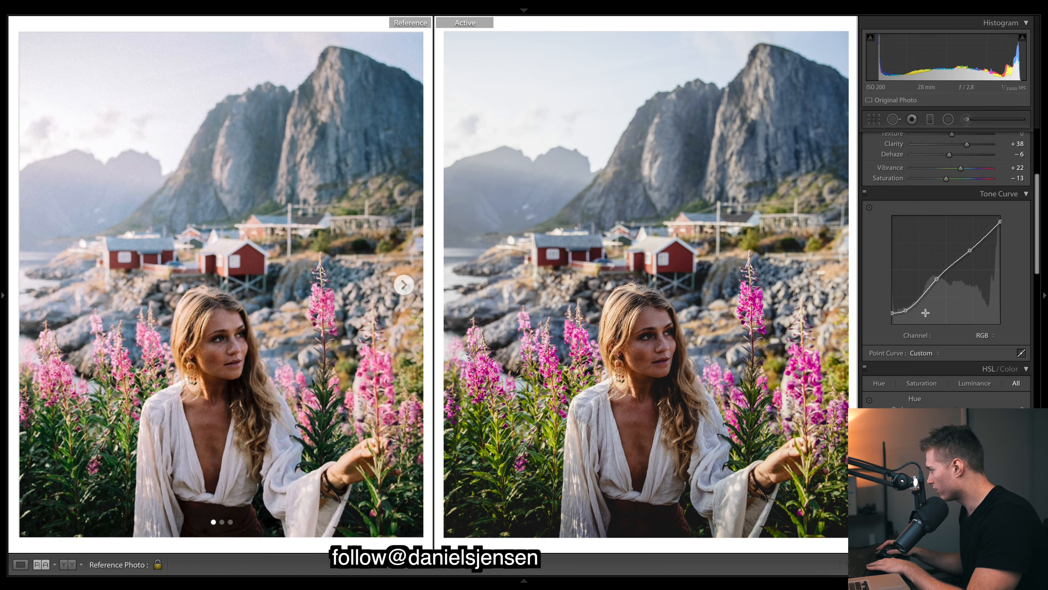
# Try the tone curve's black point both lowered and lifted, comparing the faded shadows on the zoomed-in portrait
pyautogui.moveTo(905, 305); pyautogui.dragTo(892, 327)
pyautogui.hotkey('ctrl', 'z')
pyautogui.click(661, 389)
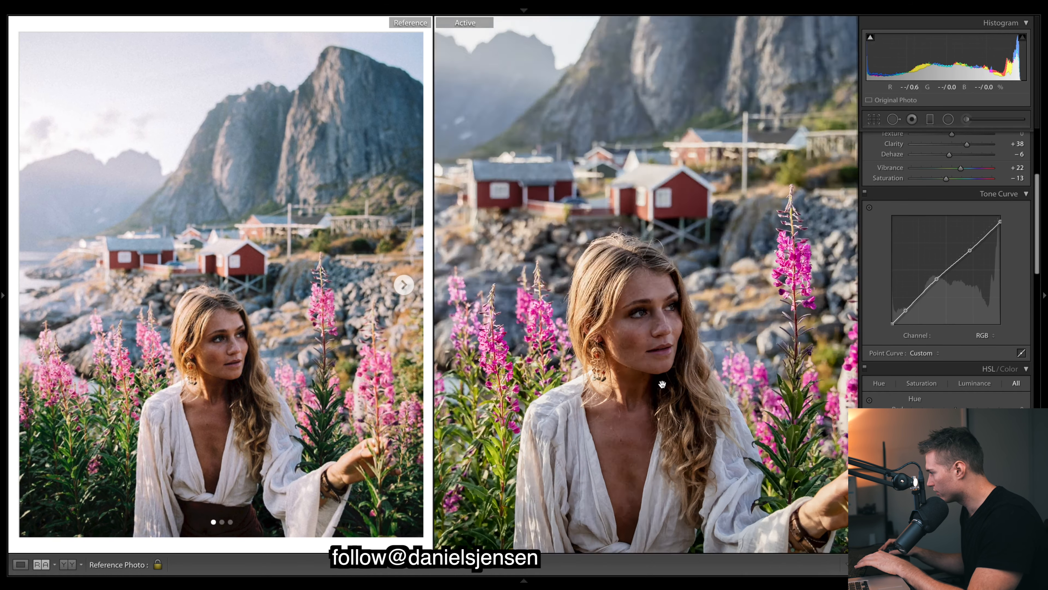
pyautogui.moveTo(892, 325); pyautogui.dragTo(886, 306)
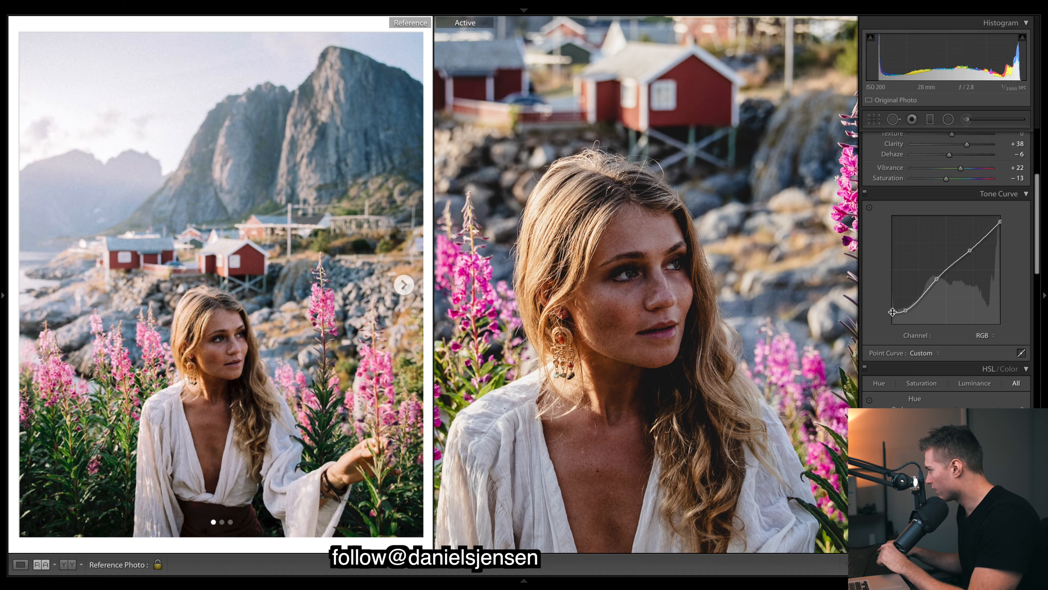
pyautogui.moveTo(888, 315); pyautogui.dragTo(877, 321)
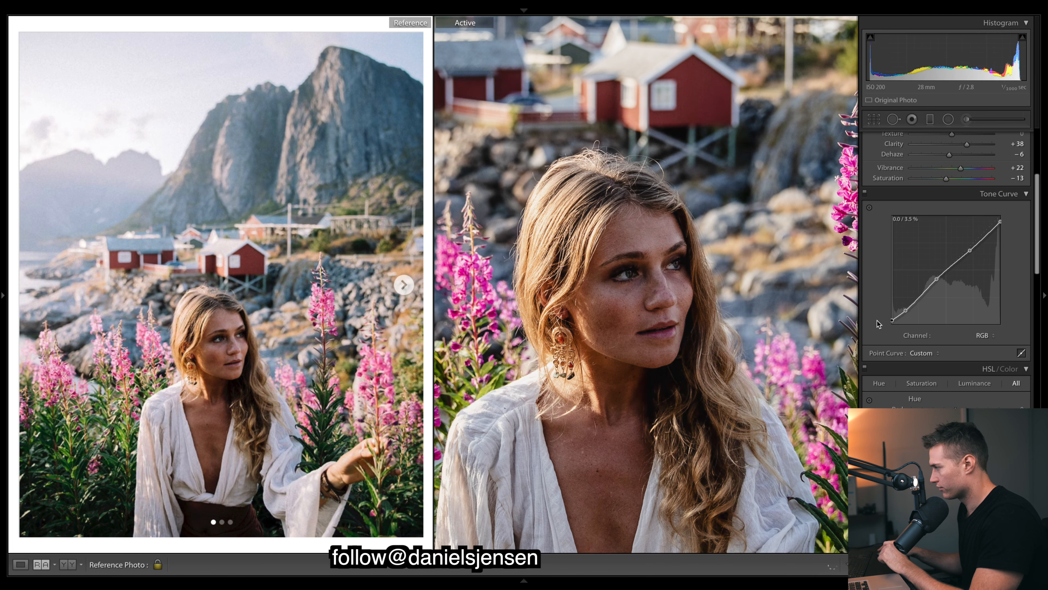
pyautogui.scroll(-1, 904, 366)
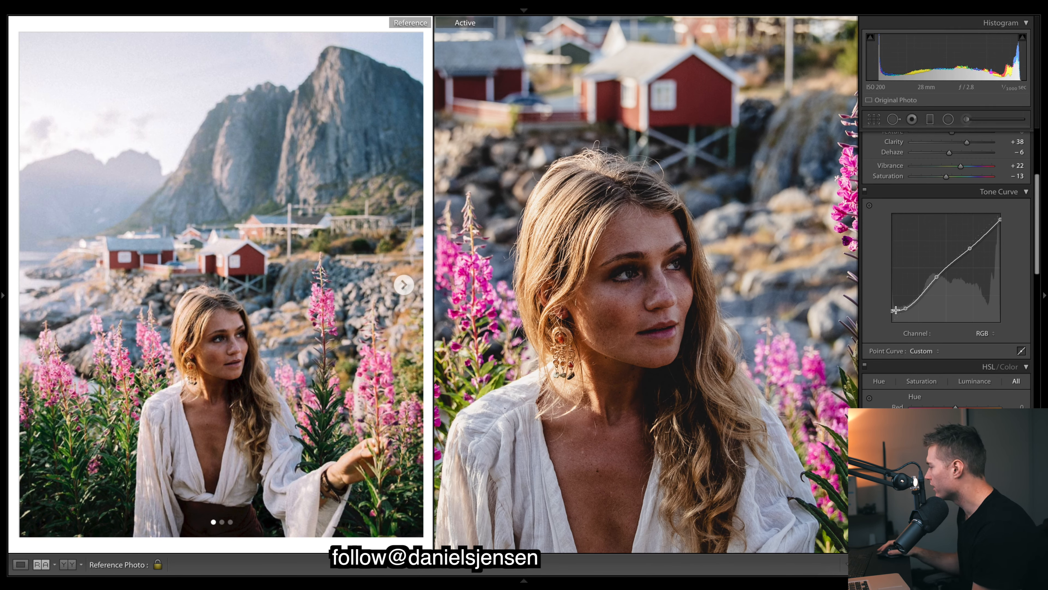
# Raise the tone curve's shadow point slightly, undo the extra shadow darkening, and view the whole active photo
pyautogui.moveTo(905, 308); pyautogui.dragTo(905, 306)
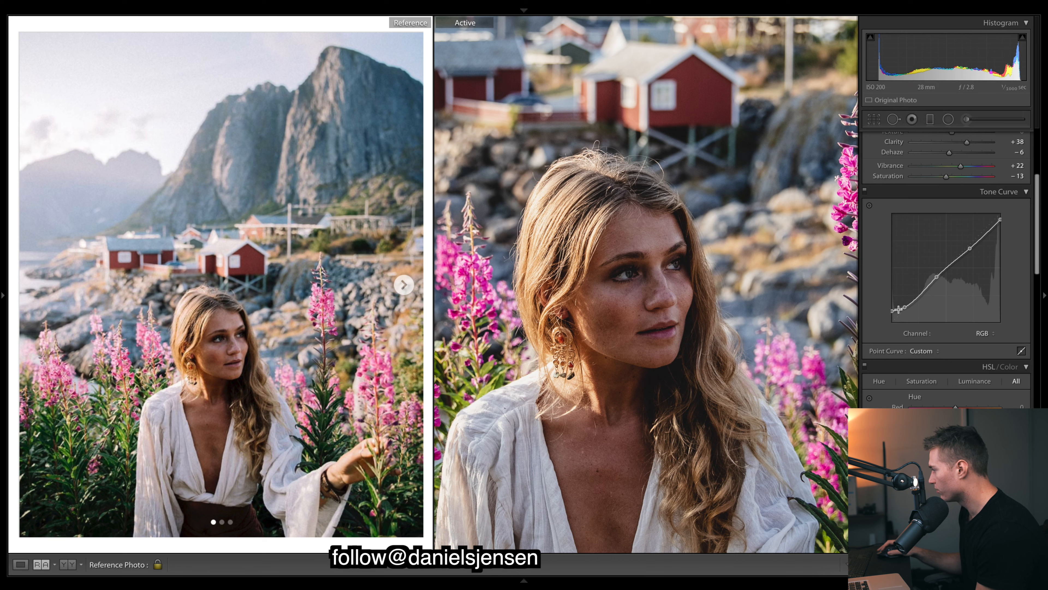
pyautogui.moveTo(902, 307); pyautogui.dragTo(906, 314)
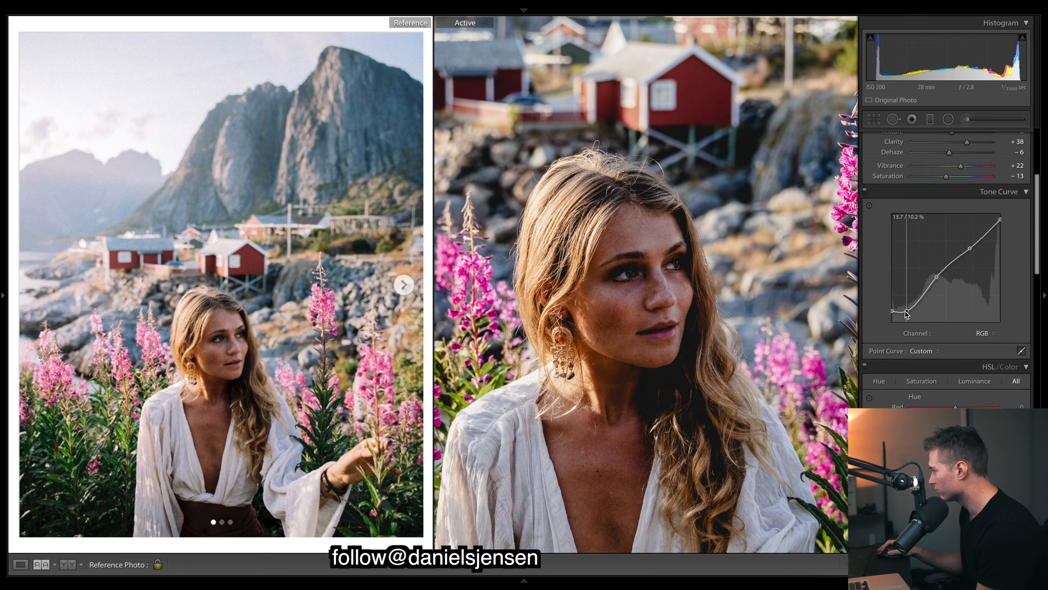
pyautogui.hotkey('ctrl', 'z')
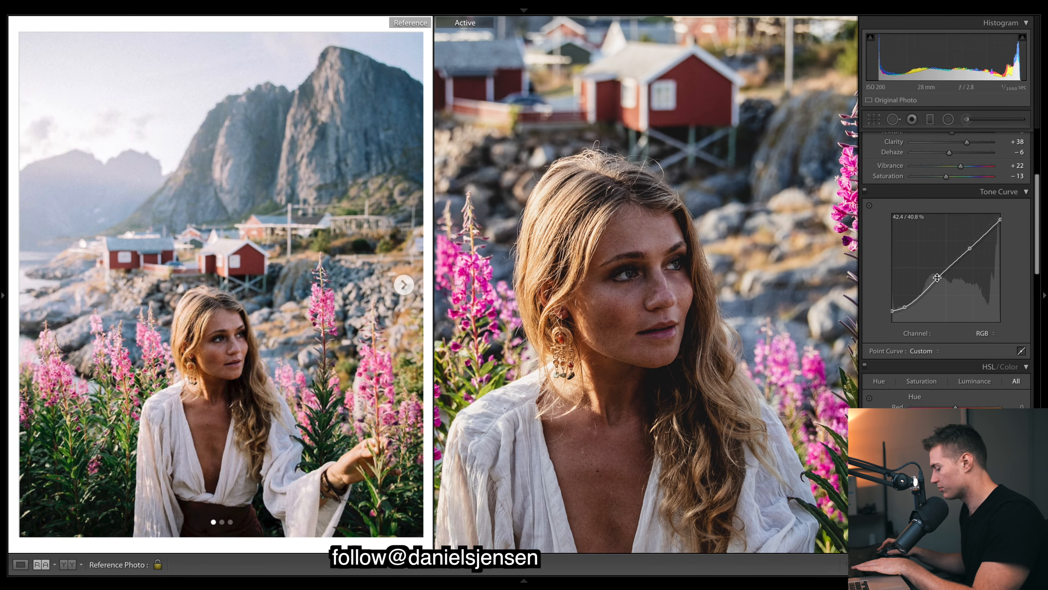
pyautogui.hotkey('ctrl', 'z')
pyautogui.click(773, 389)
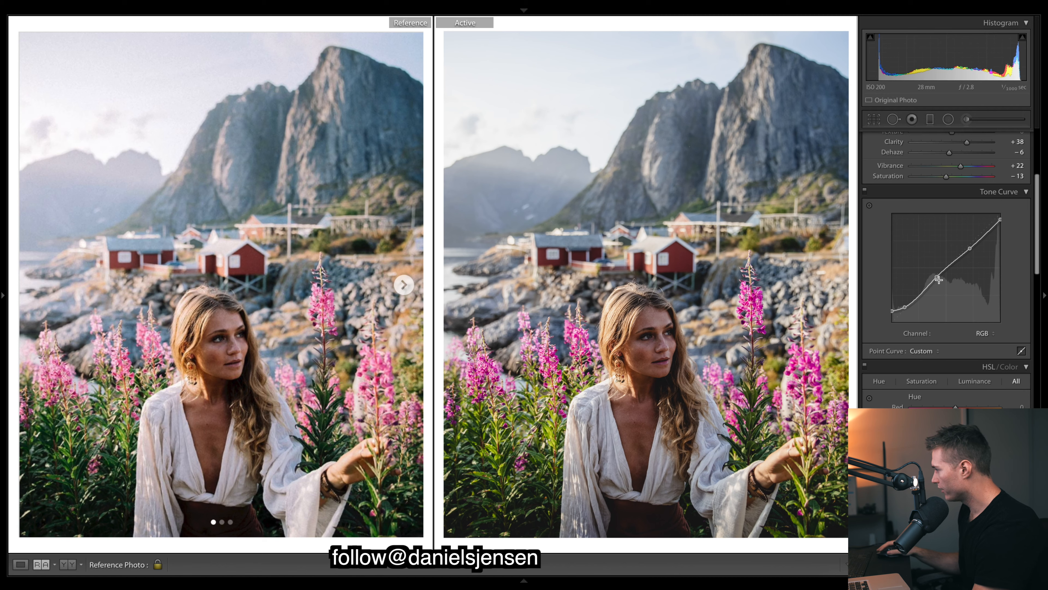
# Try shifting the curve's midtone point and pulling its highlight point far down, check the portrait up close, and undo the changes
pyautogui.moveTo(937, 278); pyautogui.dragTo(940, 279)
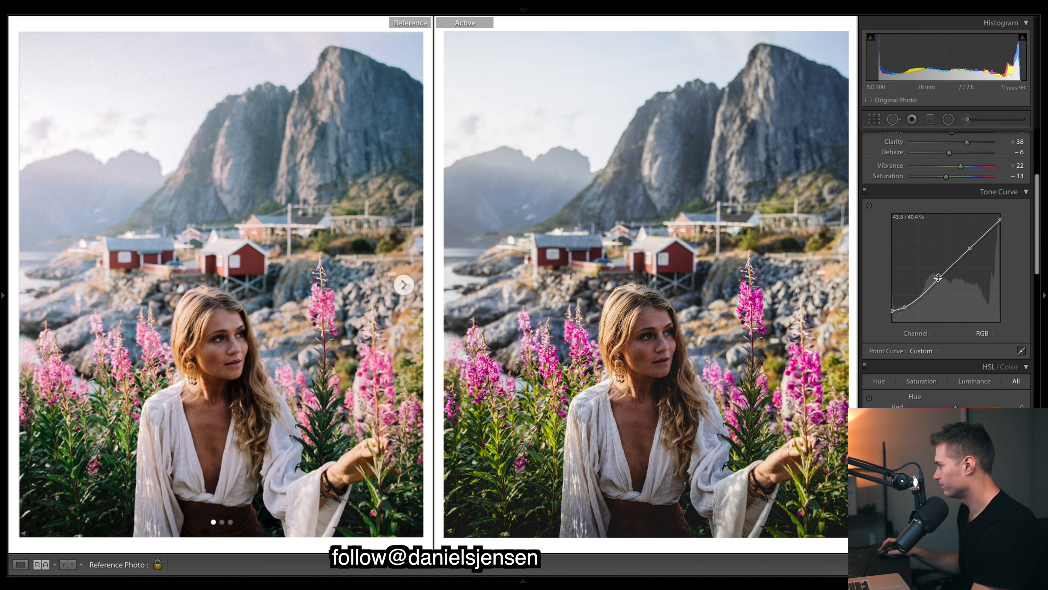
pyautogui.hotkey('ctrl', 'z')
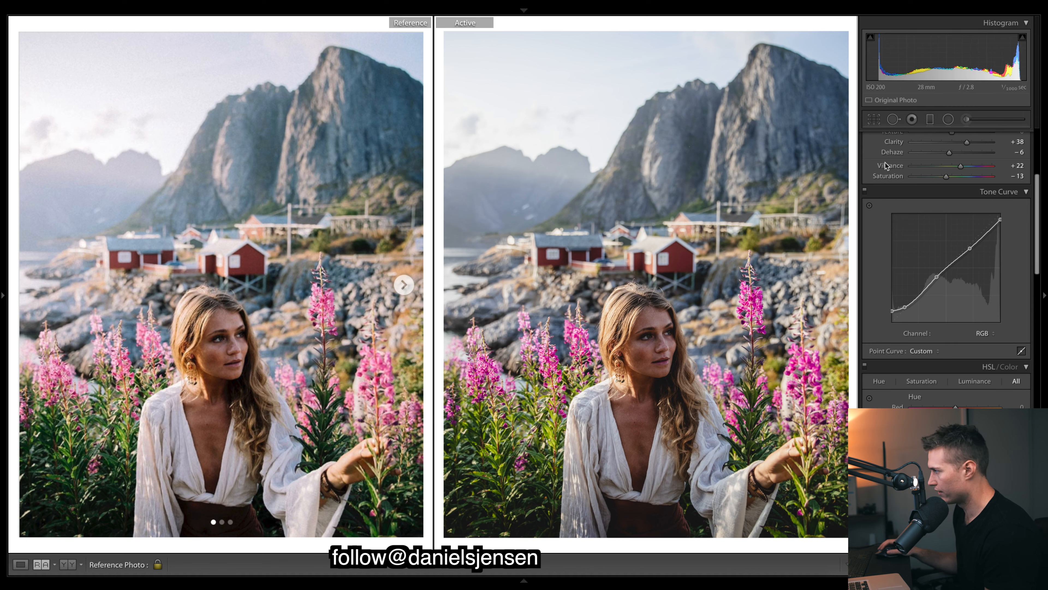
pyautogui.moveTo(1001, 220); pyautogui.dragTo(973, 263)
pyautogui.hotkey('ctrl', 'z')
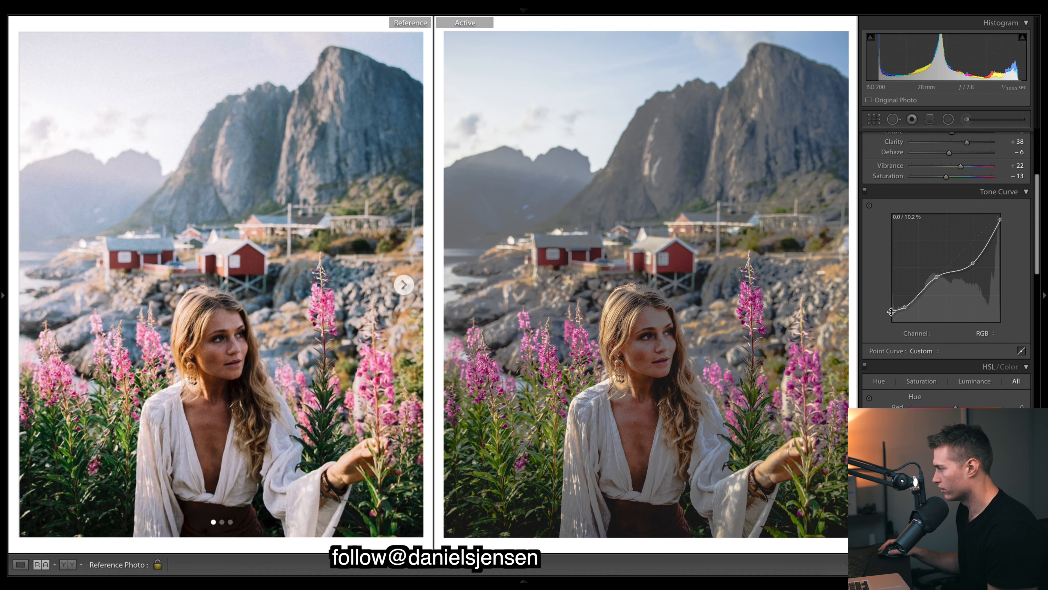
pyautogui.click(669, 355)
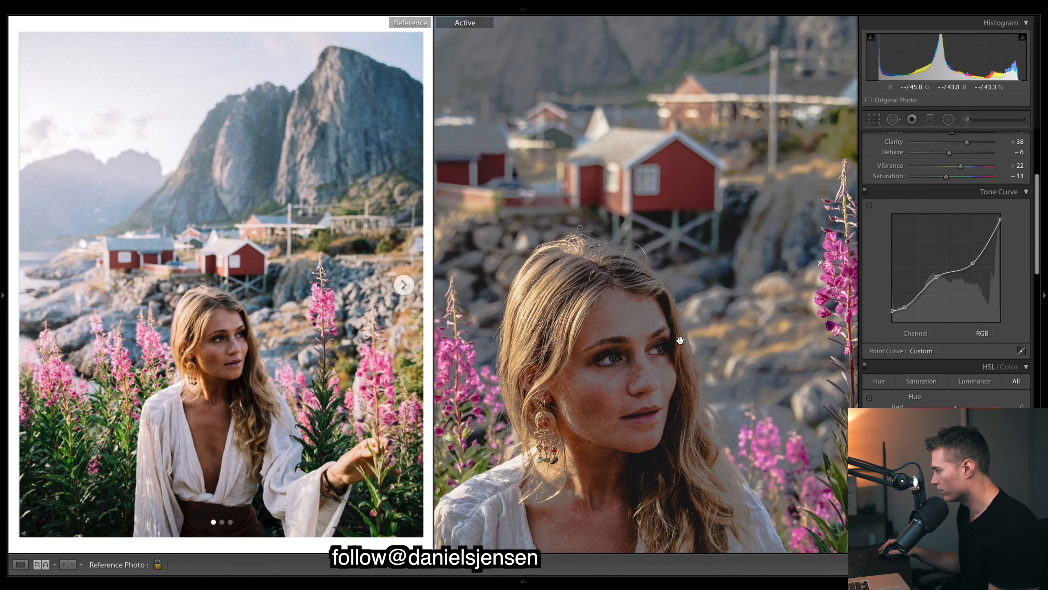
pyautogui.hotkey('ctrl', 'z')
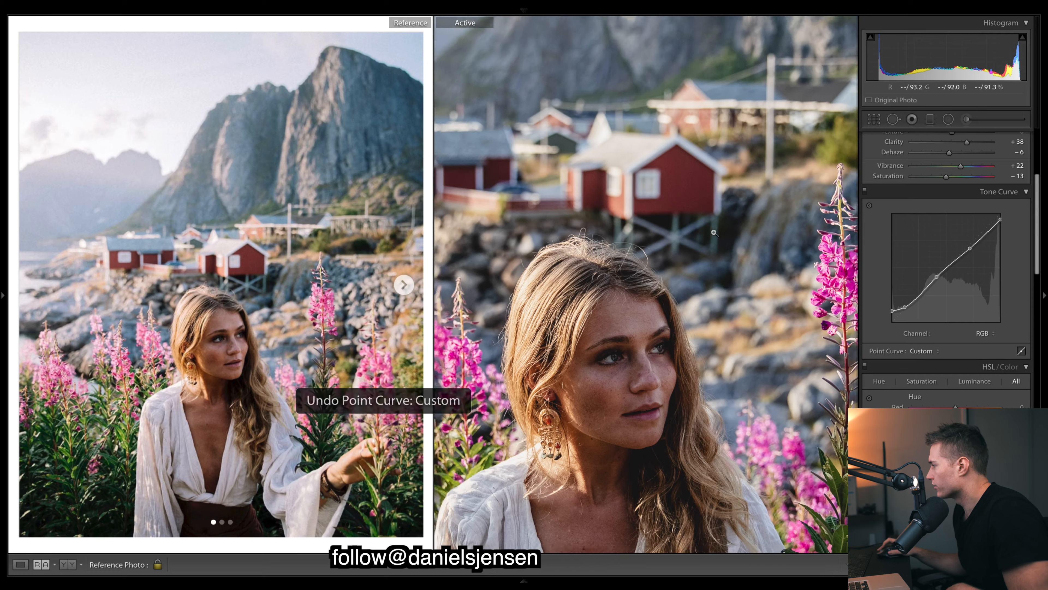
pyautogui.click(713, 233)
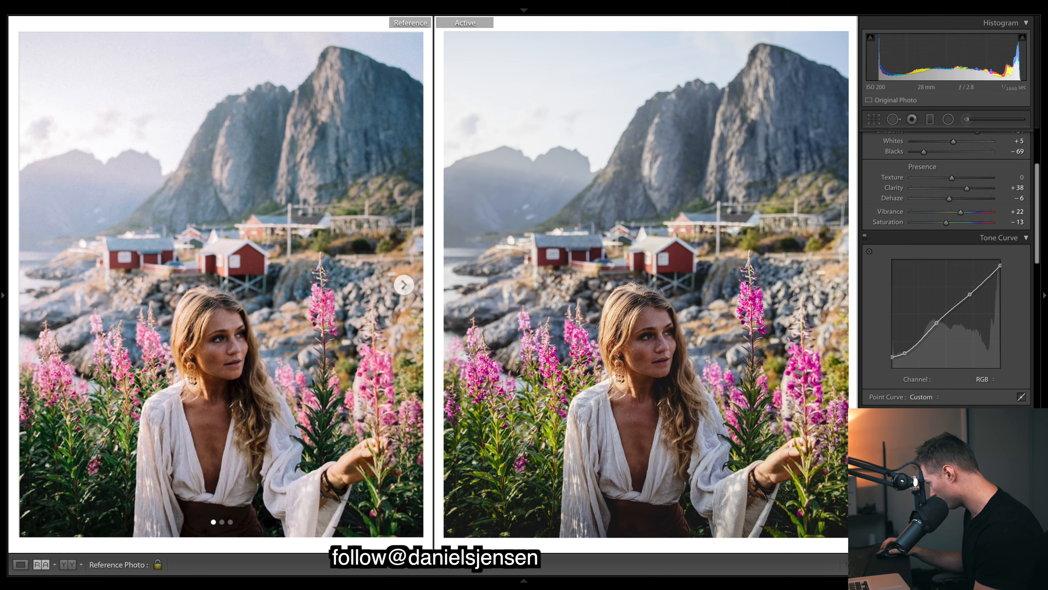
# Reset the active photo's adjustments to see the unedited version, and undo the reset
pyautogui.hotkey('ctrl', 'shift', 'r')
pyautogui.hotkey('ctrl', 'z')
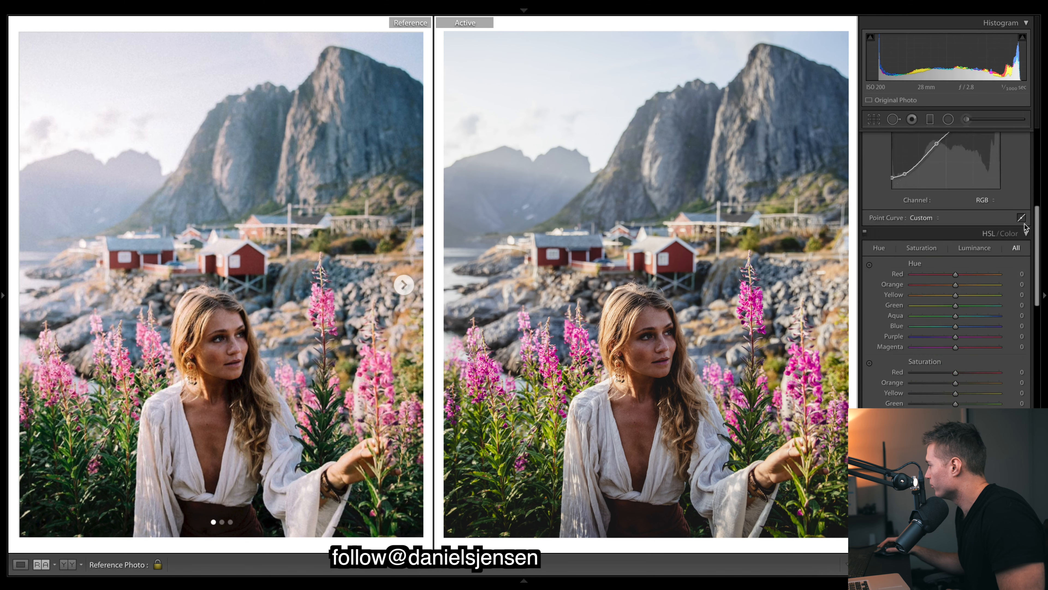
# Set the HSL hues to Orange +12, Green +35 and Blue −100
pyautogui.scroll(-3, 1025, 226)
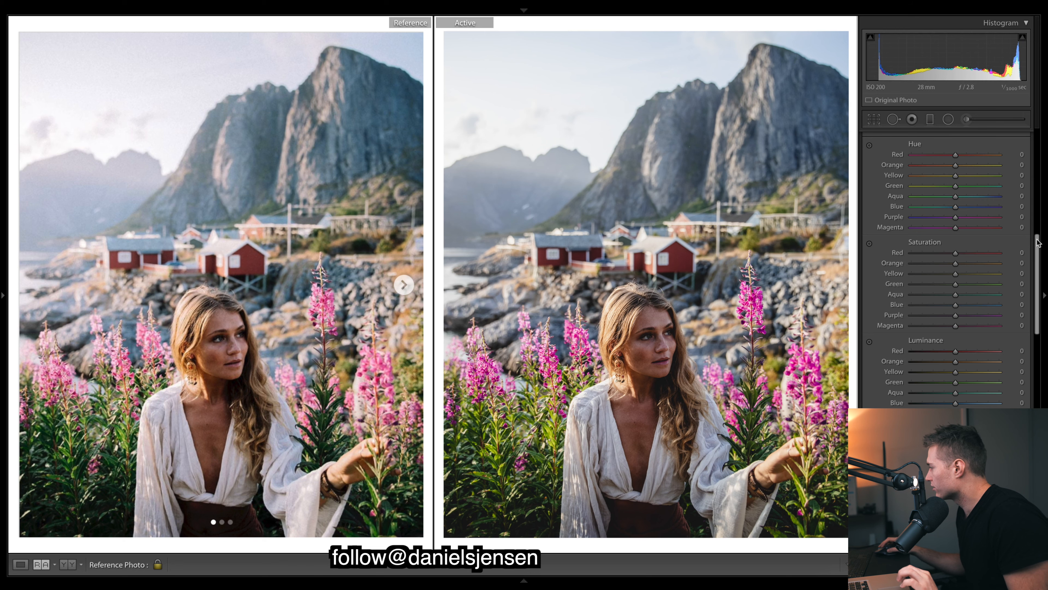
pyautogui.moveTo(1037, 239)
pyautogui.mouseDown()
pyautogui.moveTo(1037, 254)
pyautogui.moveTo(1037, 241)
pyautogui.mouseUp()
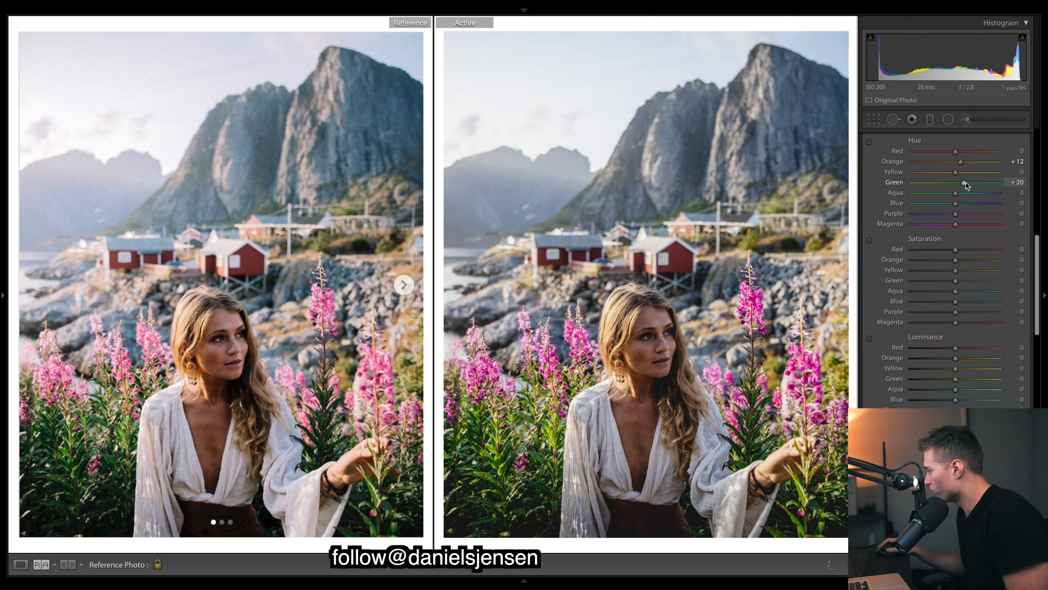
pyautogui.moveTo(973, 184); pyautogui.dragTo(971, 184)
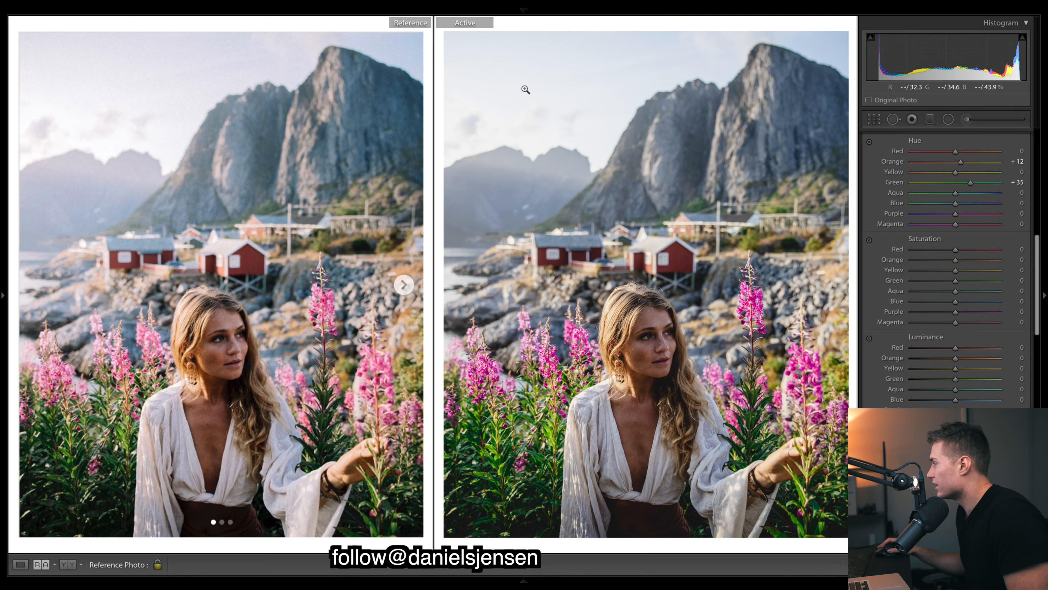
pyautogui.moveTo(946, 202); pyautogui.dragTo(911, 203)
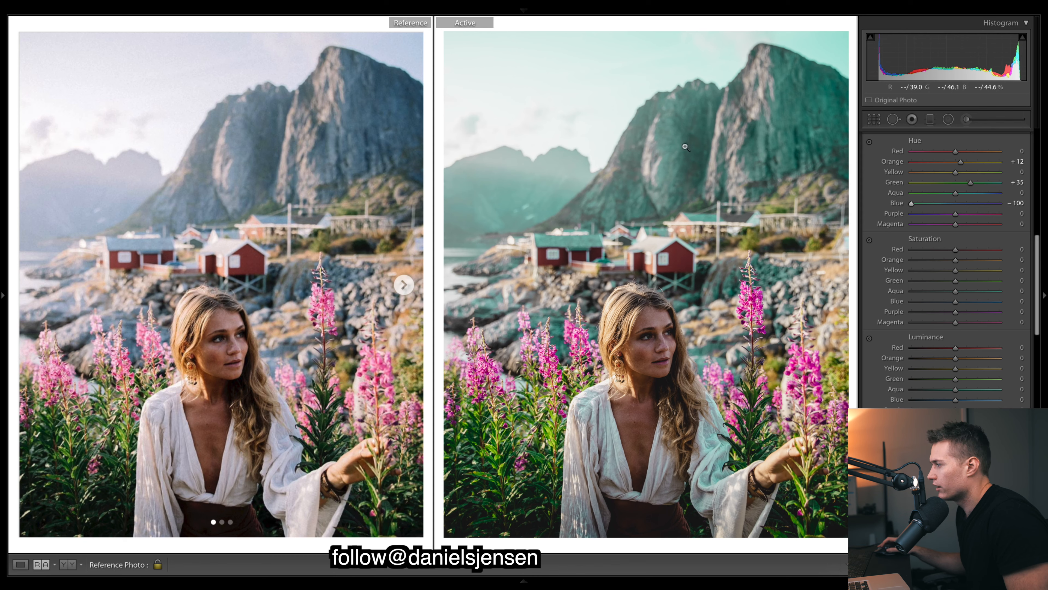
# Set the HSL hues to Blue −14 and Magenta +43, trying Purple at +100 and resetting it to 0
pyautogui.doubleClick(911, 203)
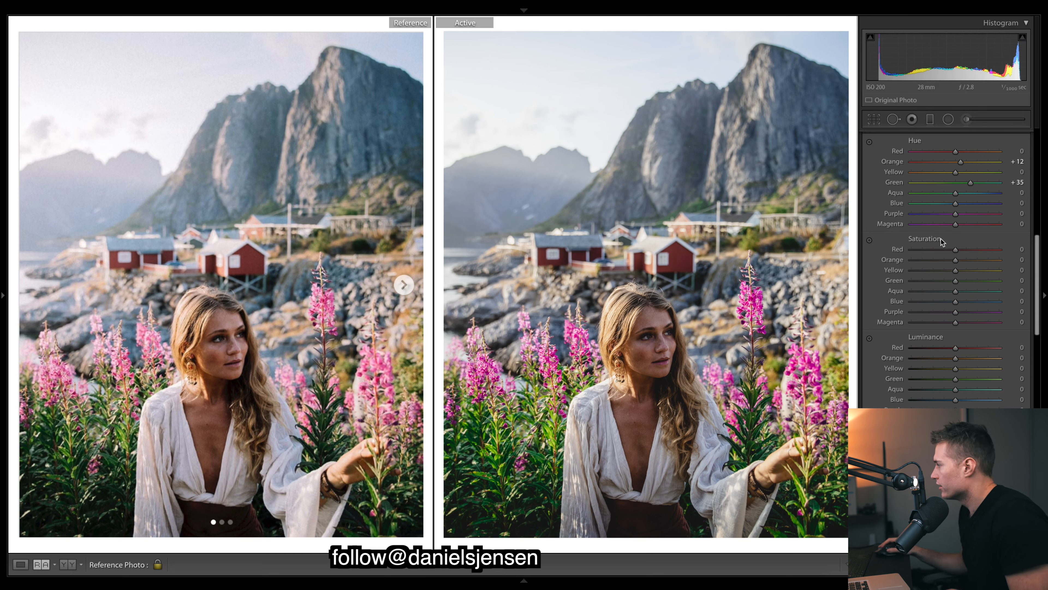
pyautogui.moveTo(955, 202)
pyautogui.mouseDown()
pyautogui.moveTo(935, 203)
pyautogui.moveTo(946, 202)
pyautogui.mouseUp()
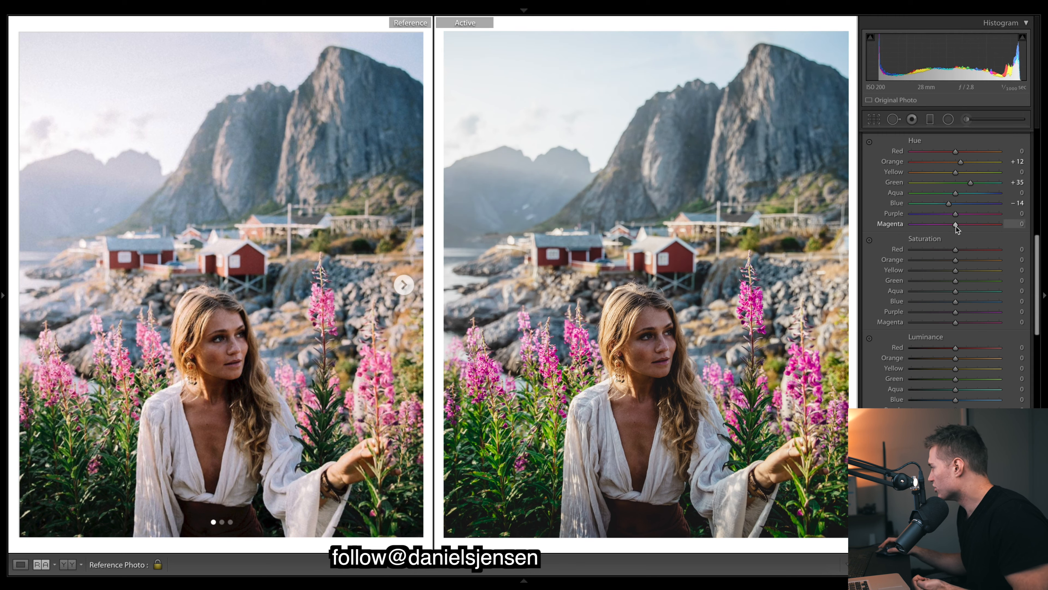
pyautogui.moveTo(956, 214); pyautogui.dragTo(1044, 219)
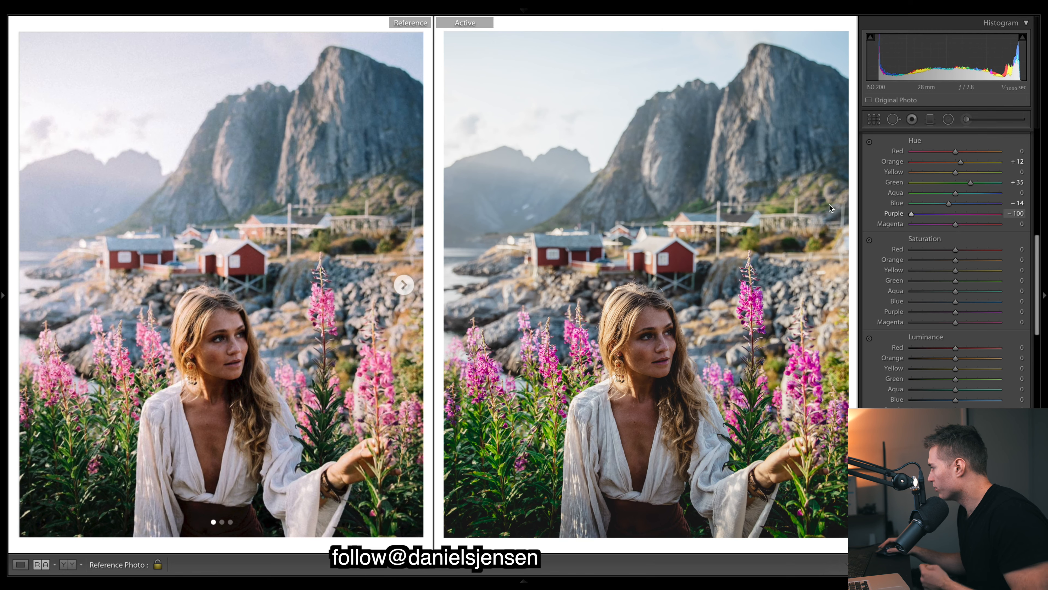
pyautogui.doubleClick(998, 213)
pyautogui.moveTo(956, 224); pyautogui.dragTo(1045, 244)
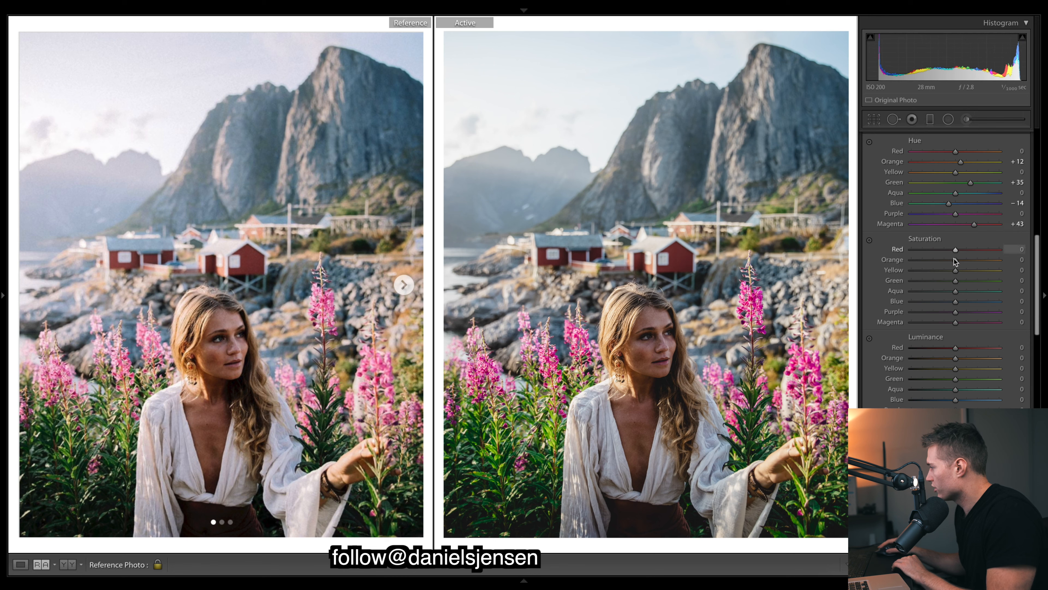
# Set the HSL saturation to Orange +29, Yellow −16, Green −53 and Blue +16
pyautogui.moveTo(955, 260); pyautogui.dragTo(973, 260)
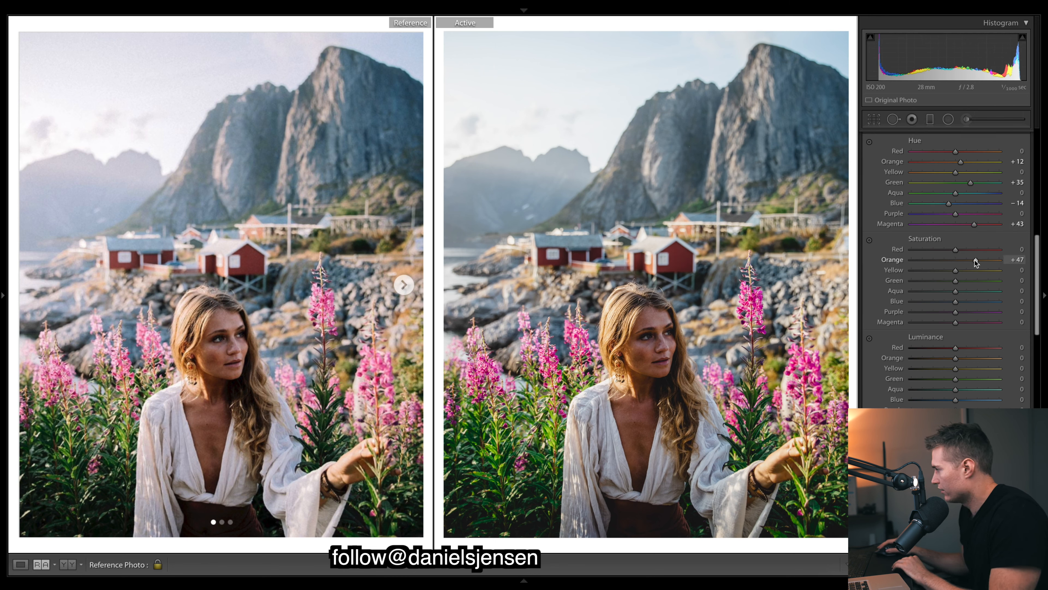
pyautogui.moveTo(970, 262); pyautogui.dragTo(968, 262)
pyautogui.moveTo(956, 272); pyautogui.dragTo(935, 258)
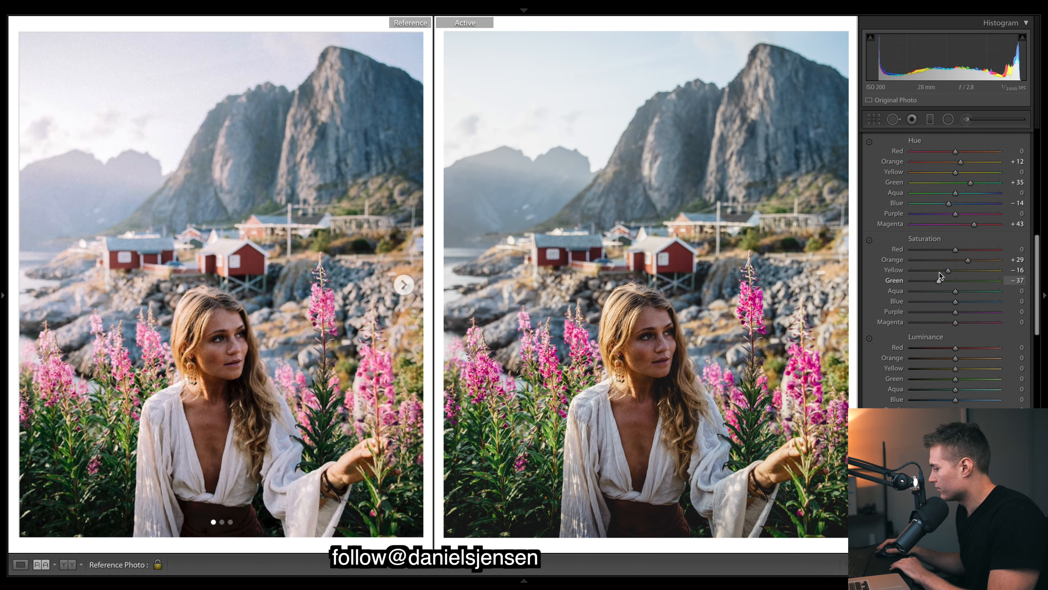
pyautogui.moveTo(940, 272)
pyautogui.mouseDown()
pyautogui.moveTo(923, 275)
pyautogui.moveTo(933, 280)
pyautogui.mouseUp()
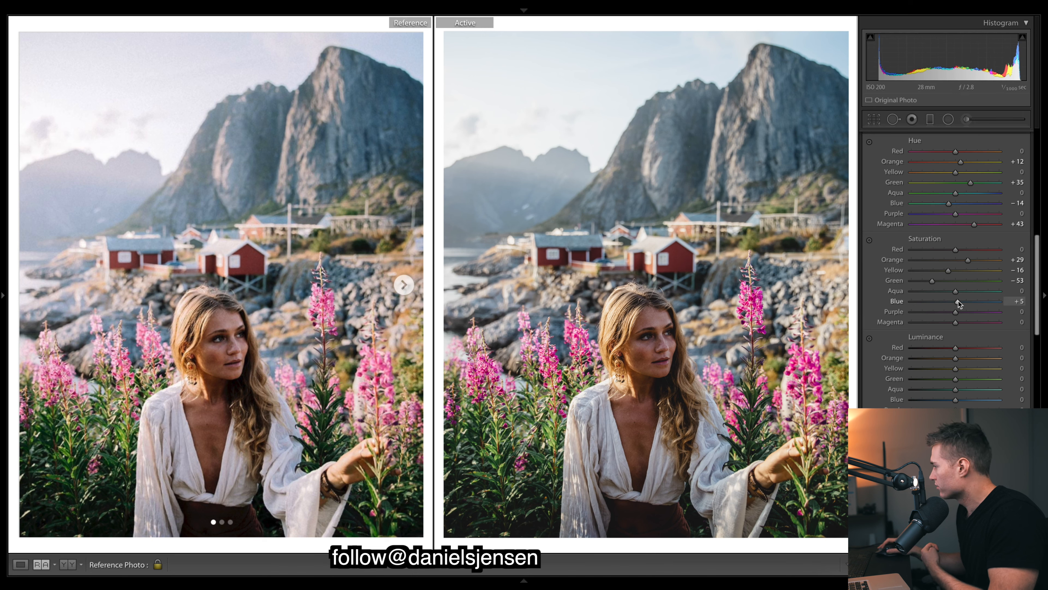
pyautogui.moveTo(958, 300)
pyautogui.mouseDown()
pyautogui.moveTo(940, 300)
pyautogui.moveTo(981, 305)
pyautogui.moveTo(962, 301)
pyautogui.mouseUp()
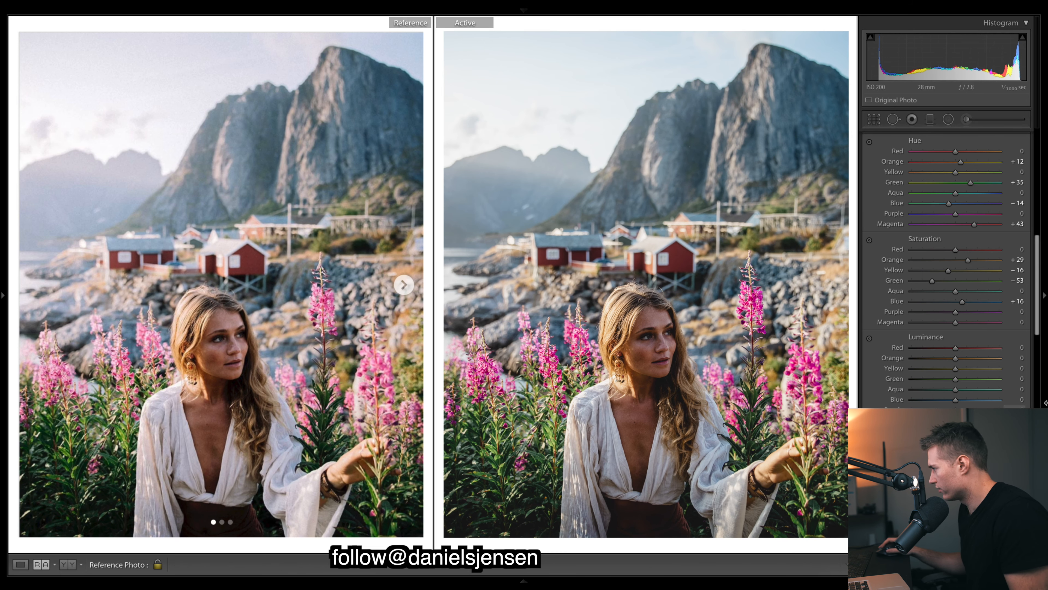
# Set the HSL luminance to Yellow +11, Green −43, Blue +10, Purple +72 and Magenta +28
pyautogui.scroll(-3, 960, 337)
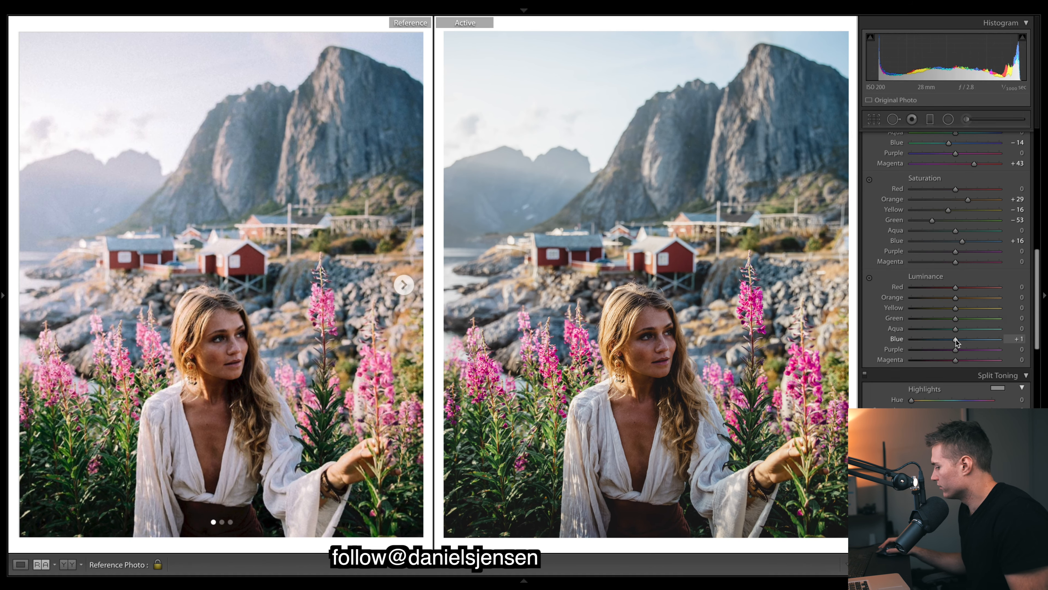
pyautogui.moveTo(958, 339); pyautogui.dragTo(961, 339)
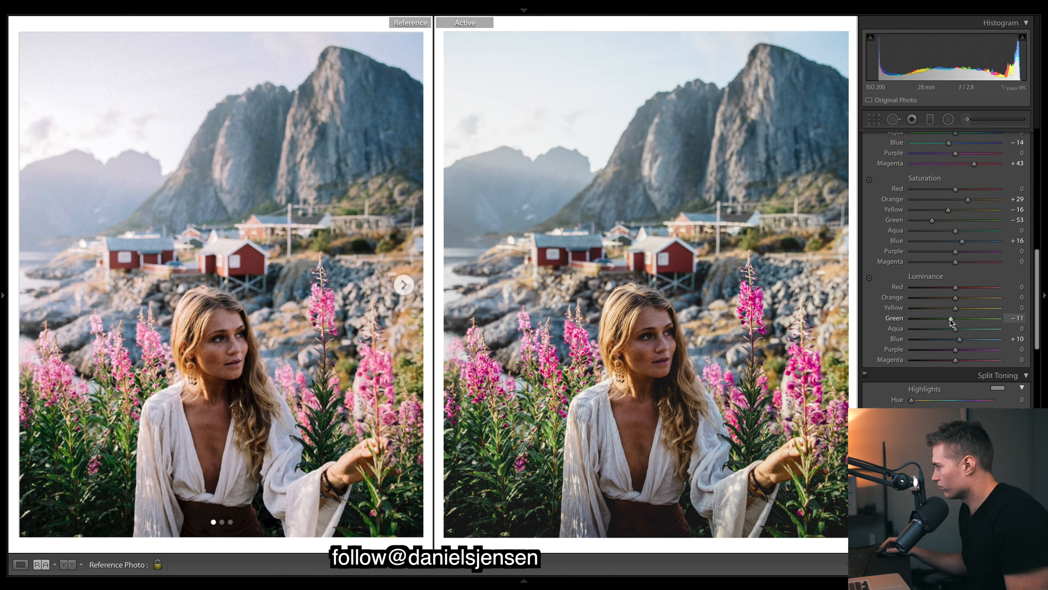
pyautogui.moveTo(933, 321); pyautogui.dragTo(961, 309)
pyautogui.click(956, 309)
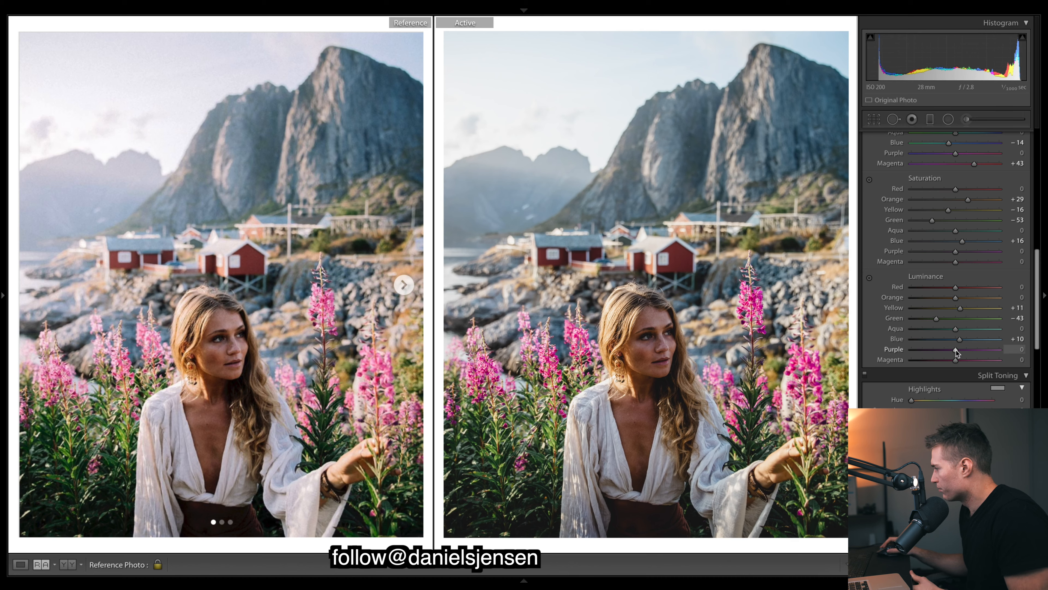
pyautogui.moveTo(956, 350)
pyautogui.mouseDown()
pyautogui.moveTo(997, 349)
pyautogui.moveTo(941, 354)
pyautogui.moveTo(990, 351)
pyautogui.moveTo(943, 358)
pyautogui.moveTo(968, 354)
pyautogui.mouseUp()
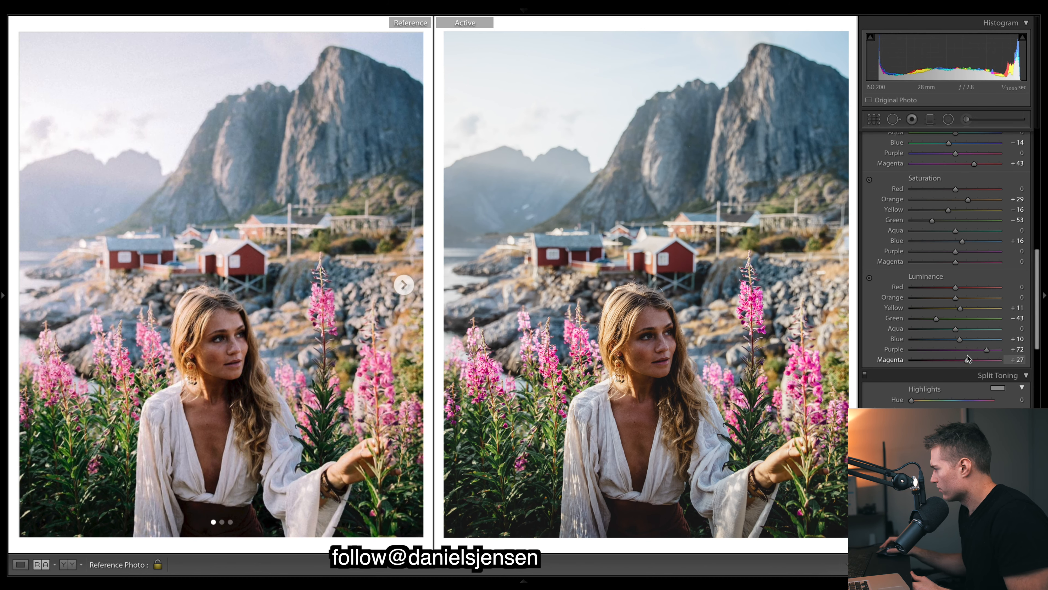
# Lower the HSL saturation of Purple to −23 and Magenta to −10
pyautogui.scroll(3, 949, 343)
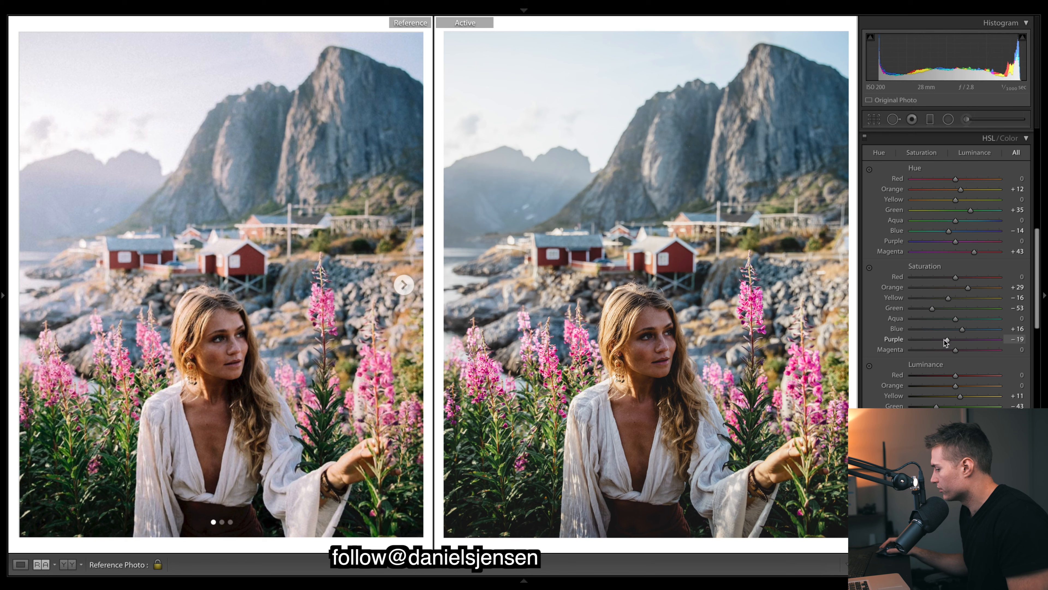
pyautogui.moveTo(945, 341); pyautogui.dragTo(948, 348)
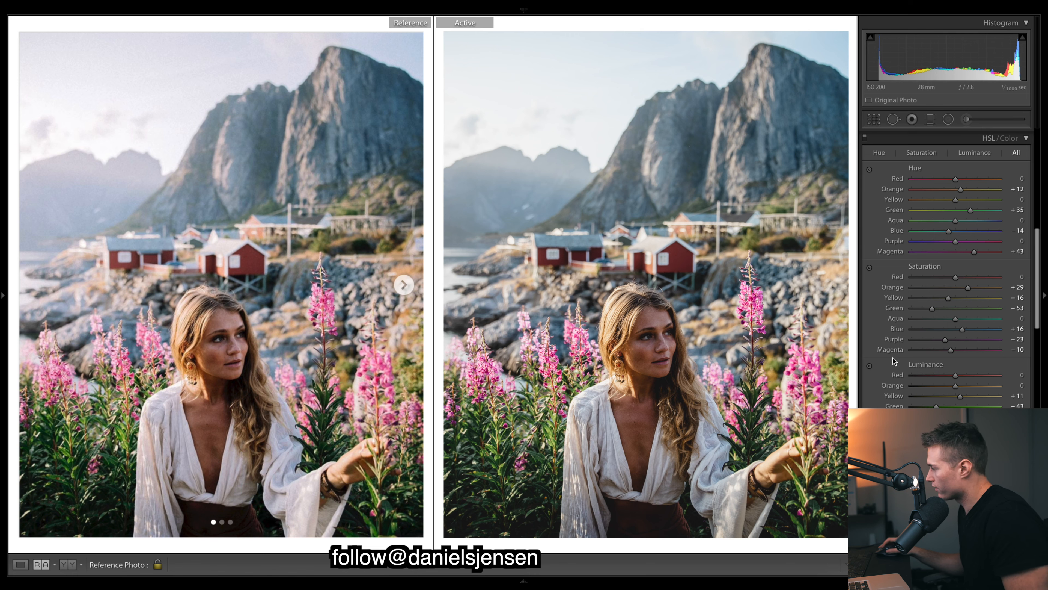
# Try extreme Purple saturation and Magenta saturation at −100 on the whole photo, undoing each change
pyautogui.moveTo(945, 340); pyautogui.dragTo(883, 365)
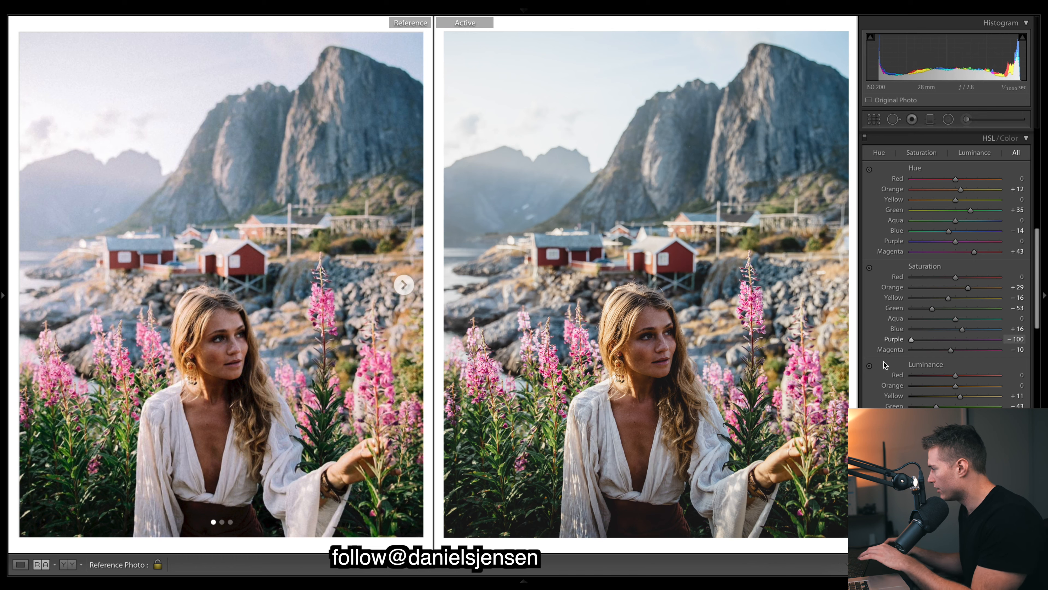
pyautogui.hotkey('ctrl', 'z')
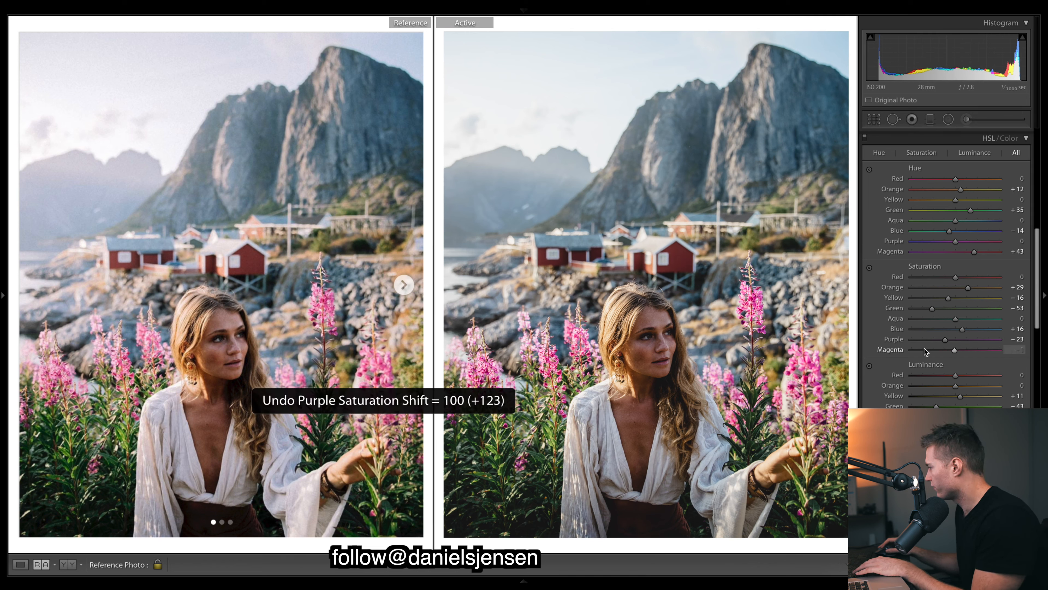
pyautogui.moveTo(924, 352); pyautogui.dragTo(900, 349)
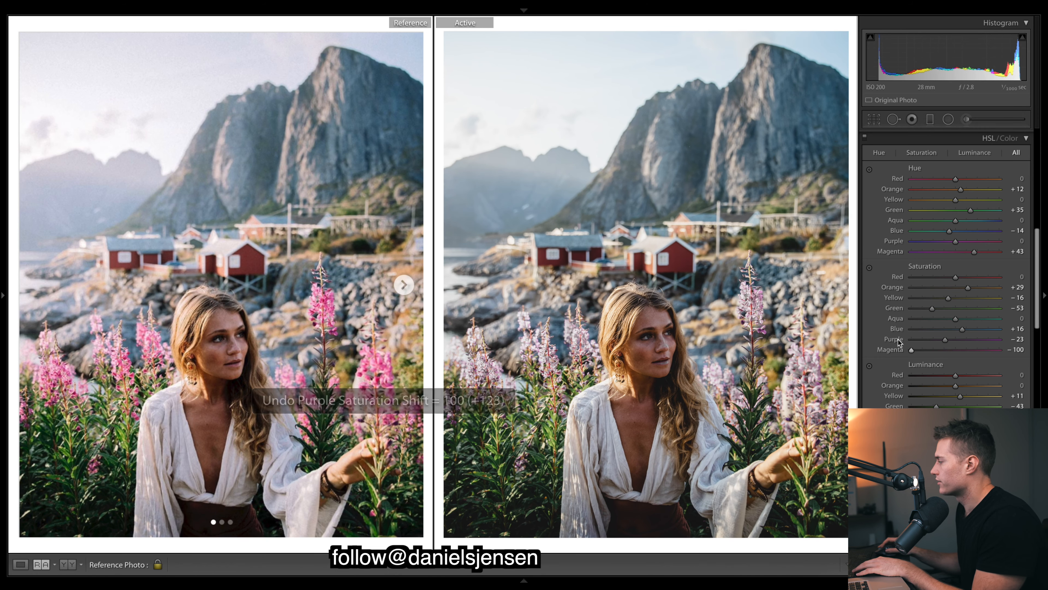
pyautogui.hotkey('ctrl', 'z')
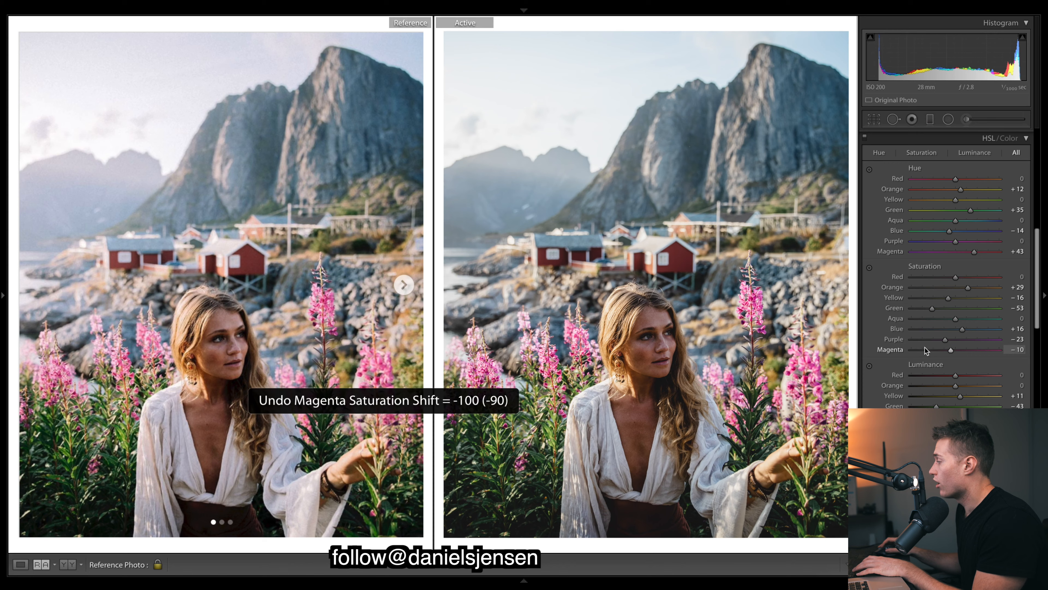
# Try Purple saturation at +100 and Magenta saturation at −100 with the flowers viewed up close, undoing each change and returning to the whole photo
pyautogui.click(765, 334)
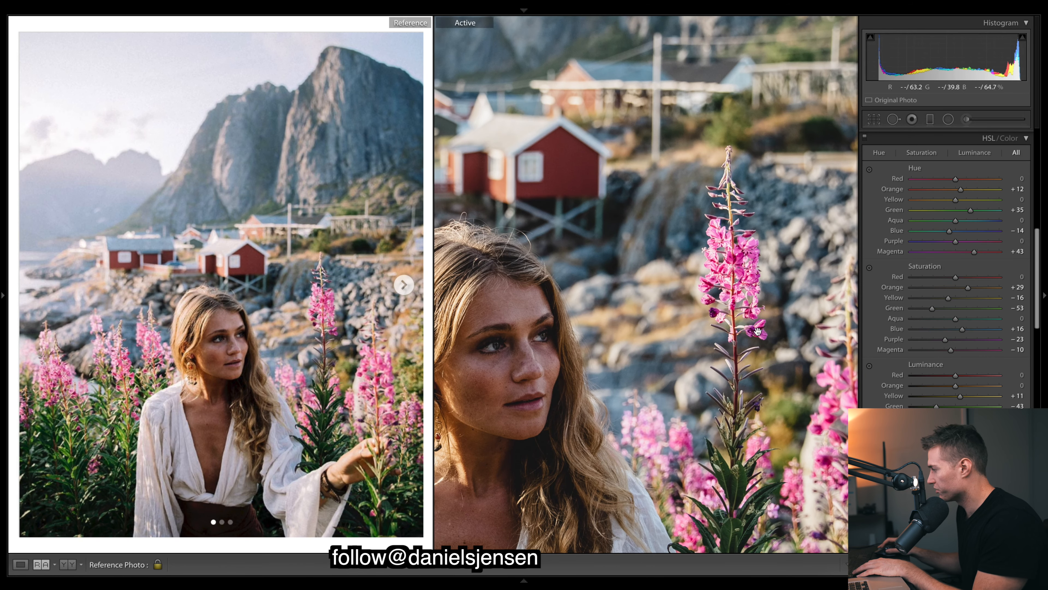
pyautogui.moveTo(945, 339); pyautogui.dragTo(999, 339)
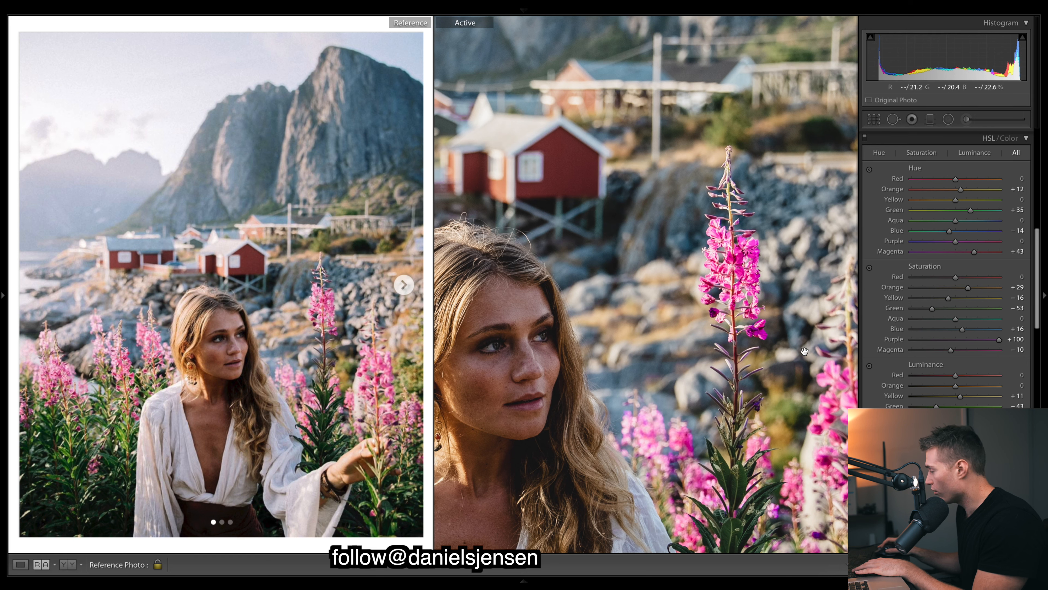
pyautogui.hotkey('ctrl', 'z')
pyautogui.moveTo(951, 349); pyautogui.dragTo(910, 351)
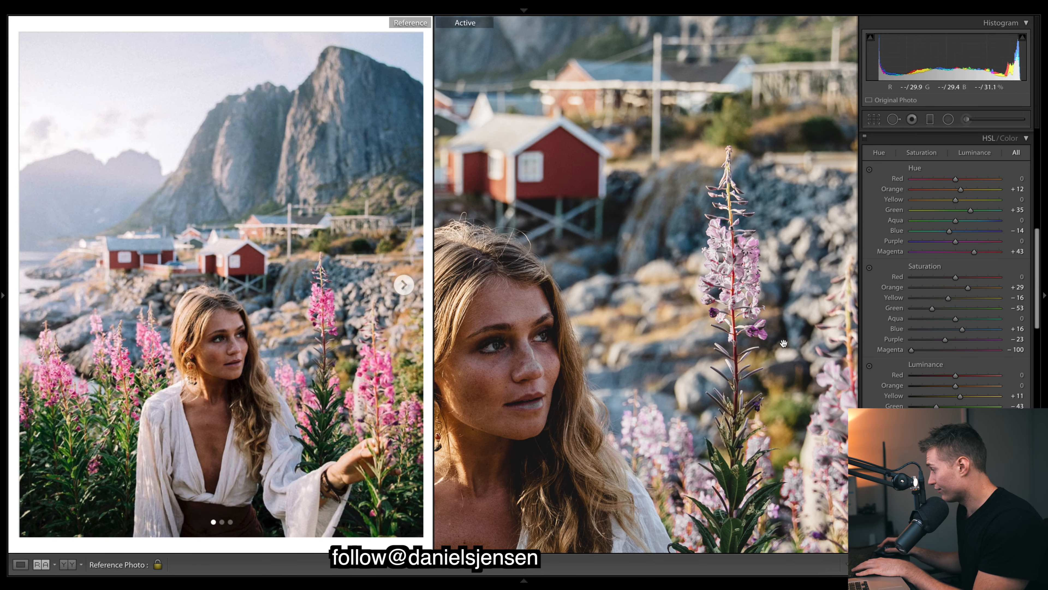
pyautogui.hotkey('ctrl', 'z')
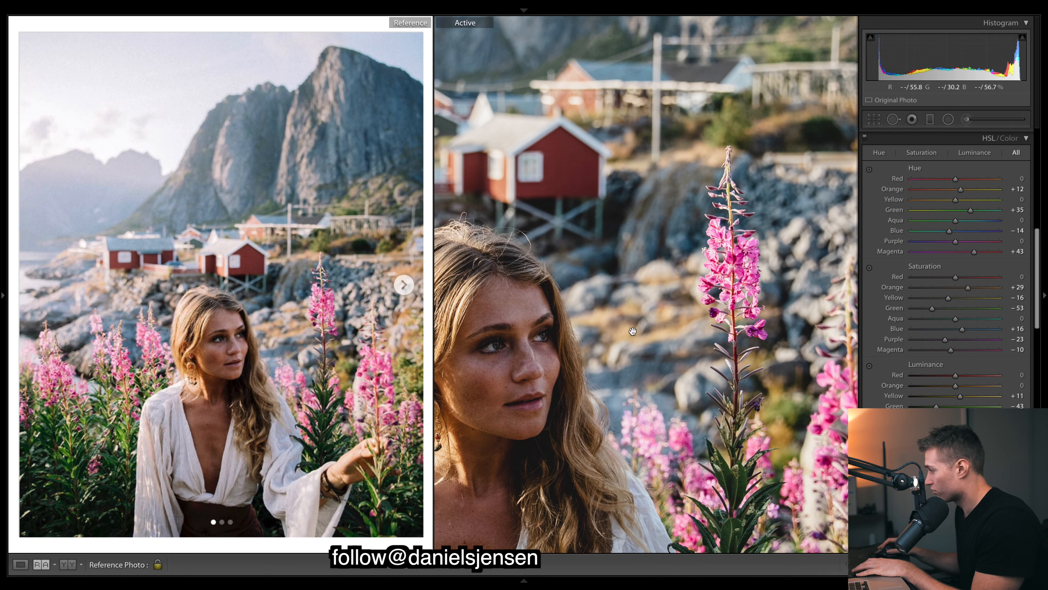
pyautogui.click(820, 320)
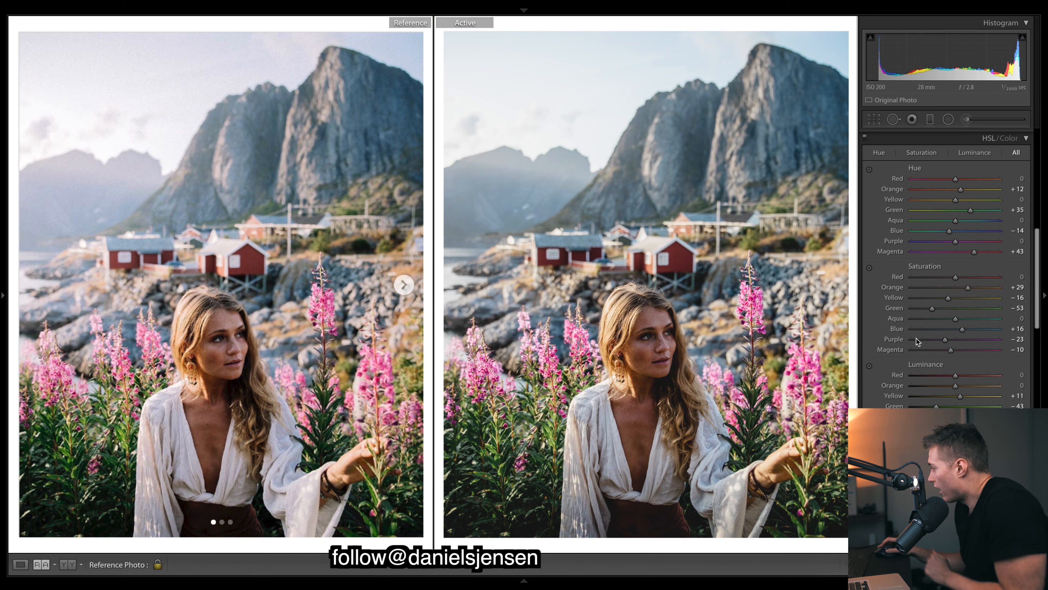
# Try Purple saturation at −48 and +100 and a far lower Magenta saturation, checking the flowers up close and undoing each change
pyautogui.moveTo(935, 341); pyautogui.dragTo(934, 339)
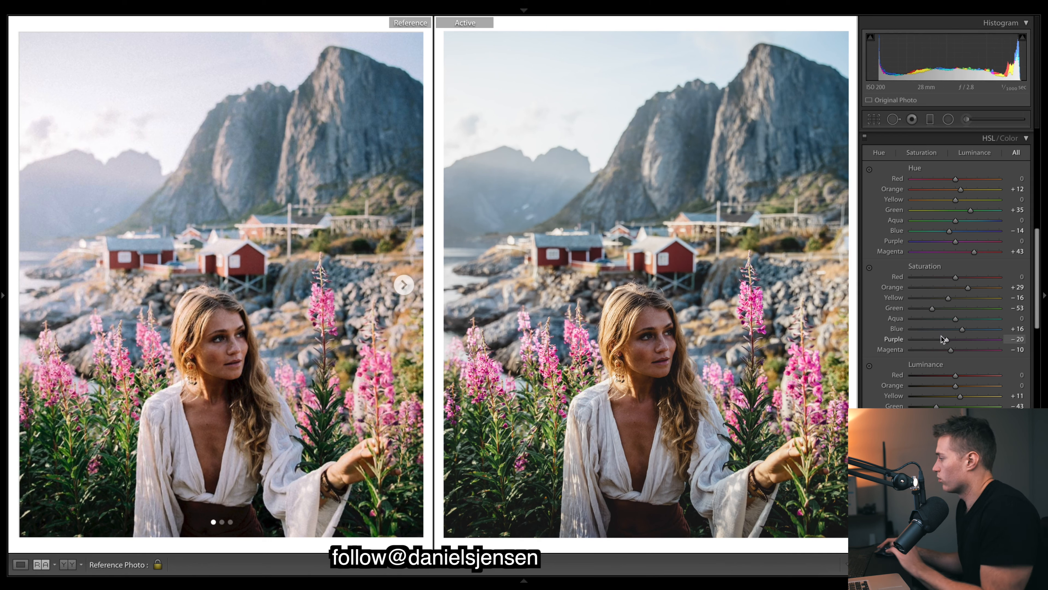
pyautogui.hotkey('ctrl', 'z')
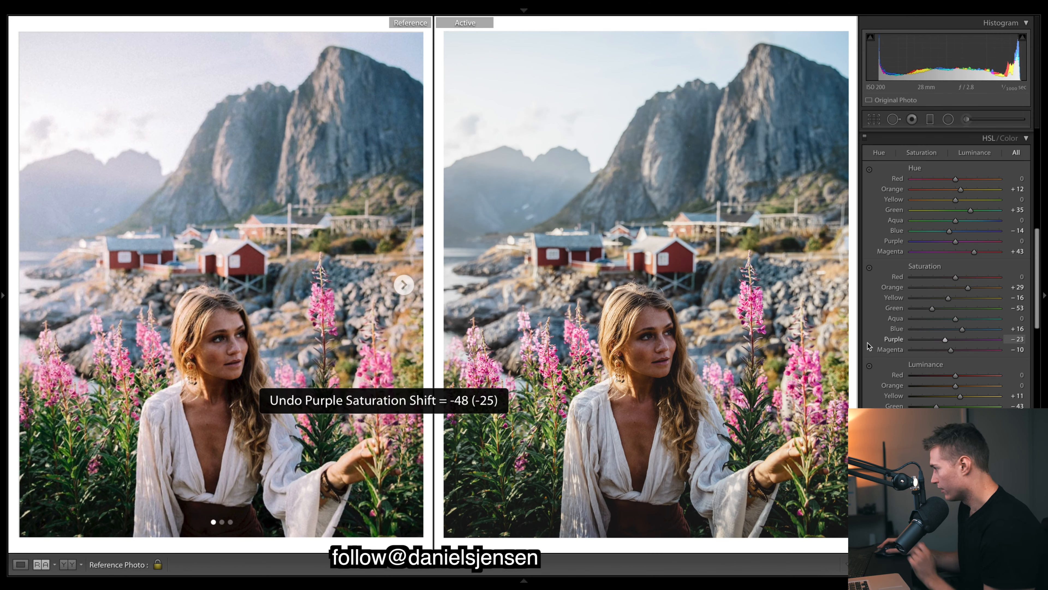
pyautogui.click(755, 310)
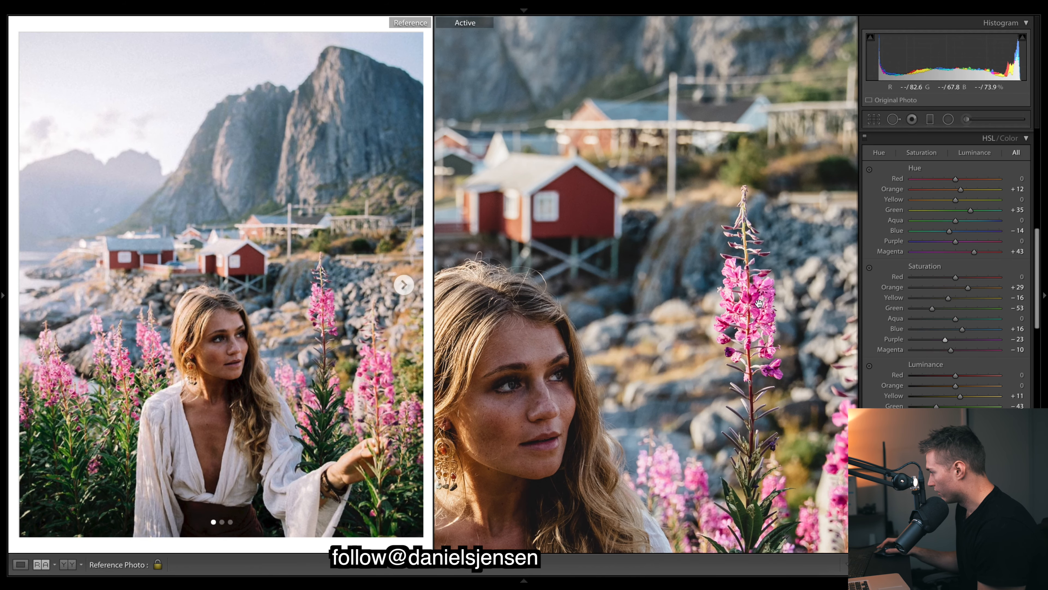
pyautogui.moveTo(945, 340); pyautogui.dragTo(1035, 343)
pyautogui.hotkey('ctrl', 'z')
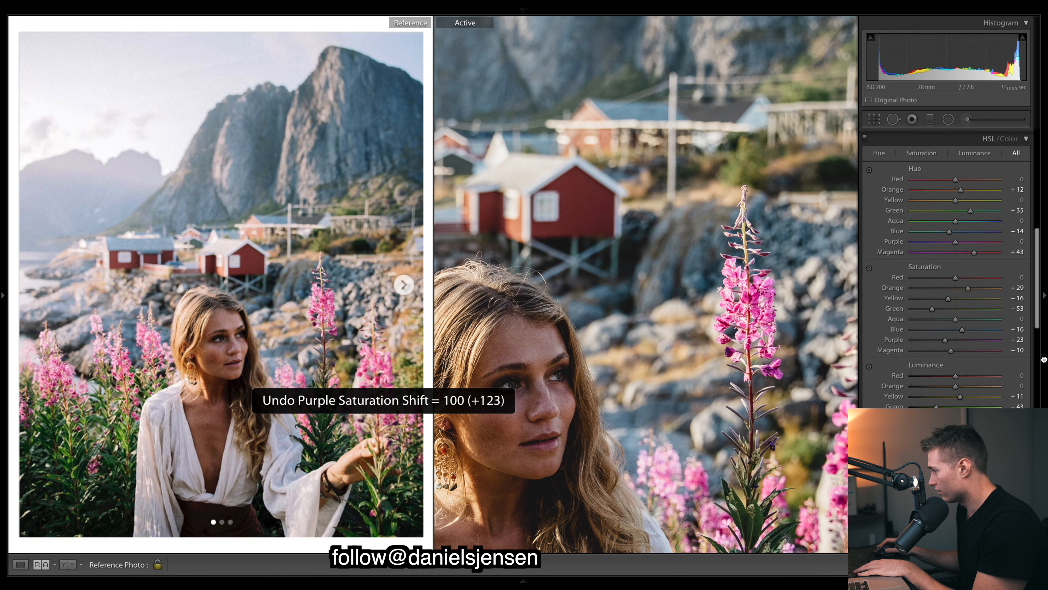
pyautogui.scroll(1, 949, 363)
pyautogui.moveTo(951, 365); pyautogui.dragTo(910, 365)
pyautogui.hotkey('ctrl', 'z')
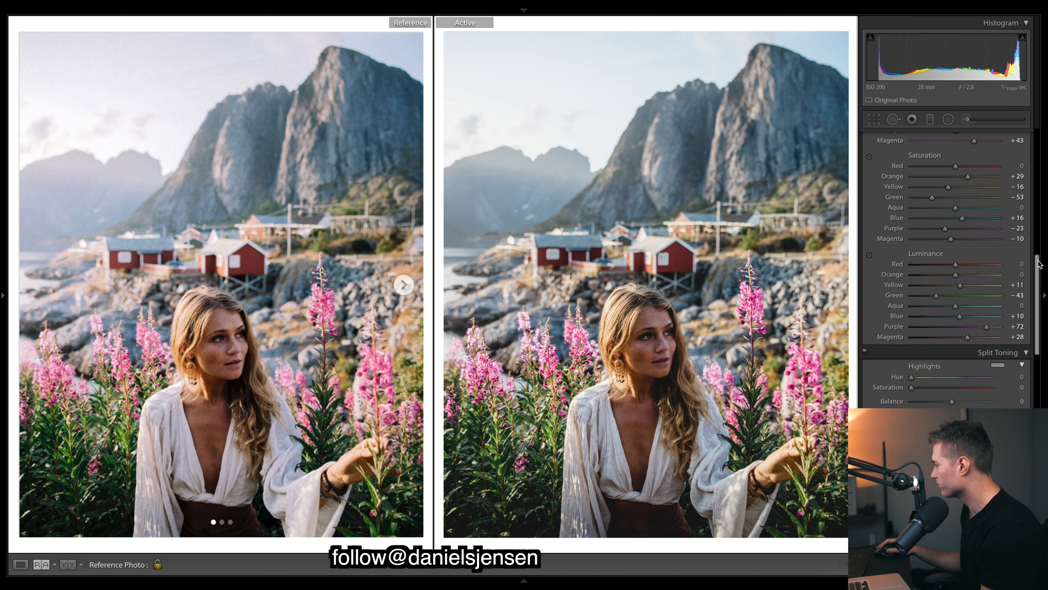
# Try the lens profile corrections on the active photo and turn them off again
pyautogui.scroll(-5, 1038, 264)
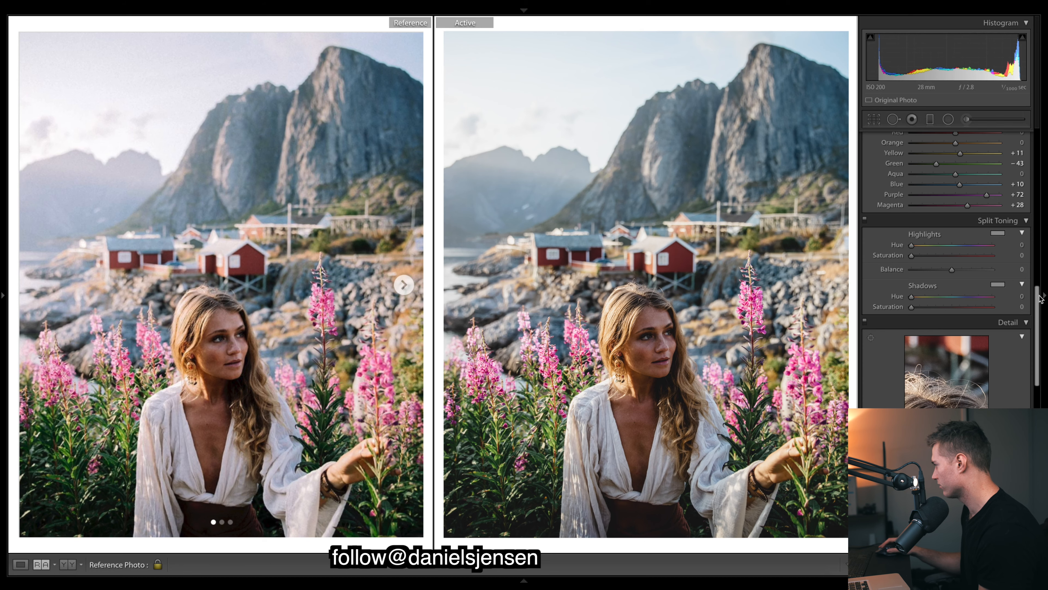
pyautogui.scroll(-8, 991, 297)
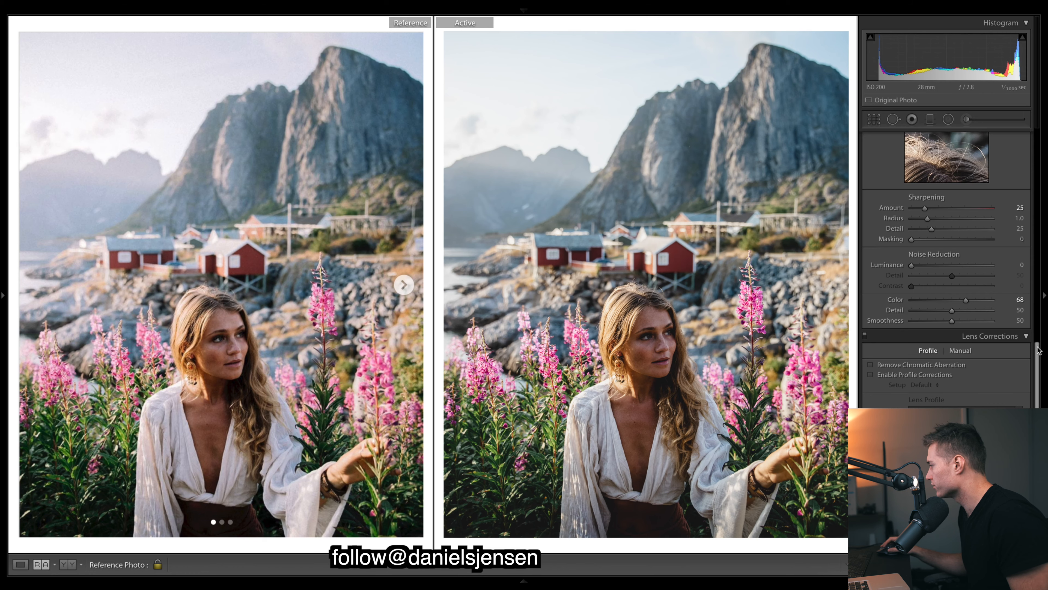
pyautogui.scroll(-3, 1038, 350)
pyautogui.click(871, 260)
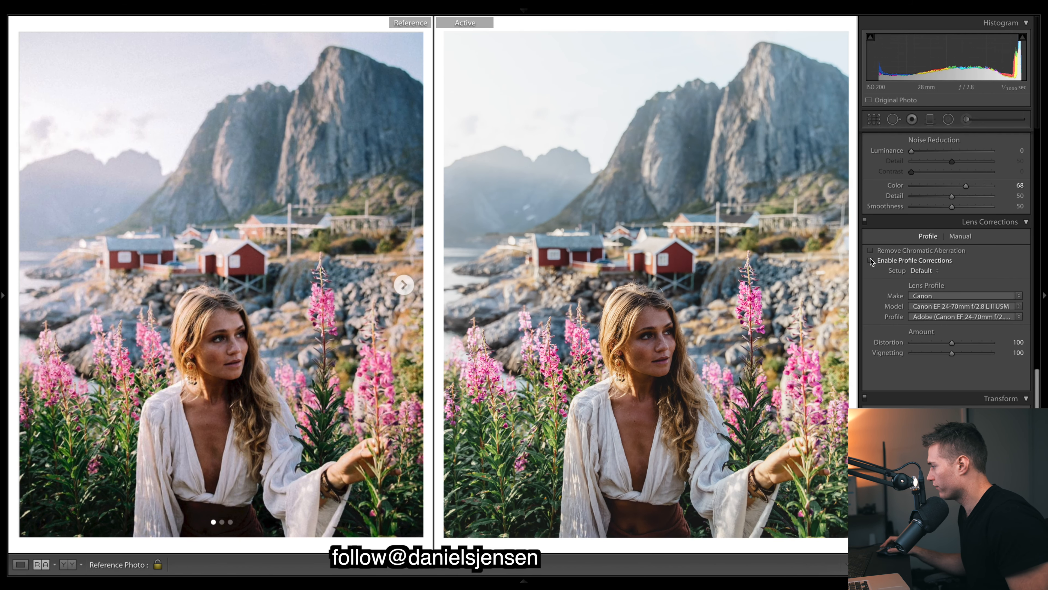
pyautogui.click(871, 261)
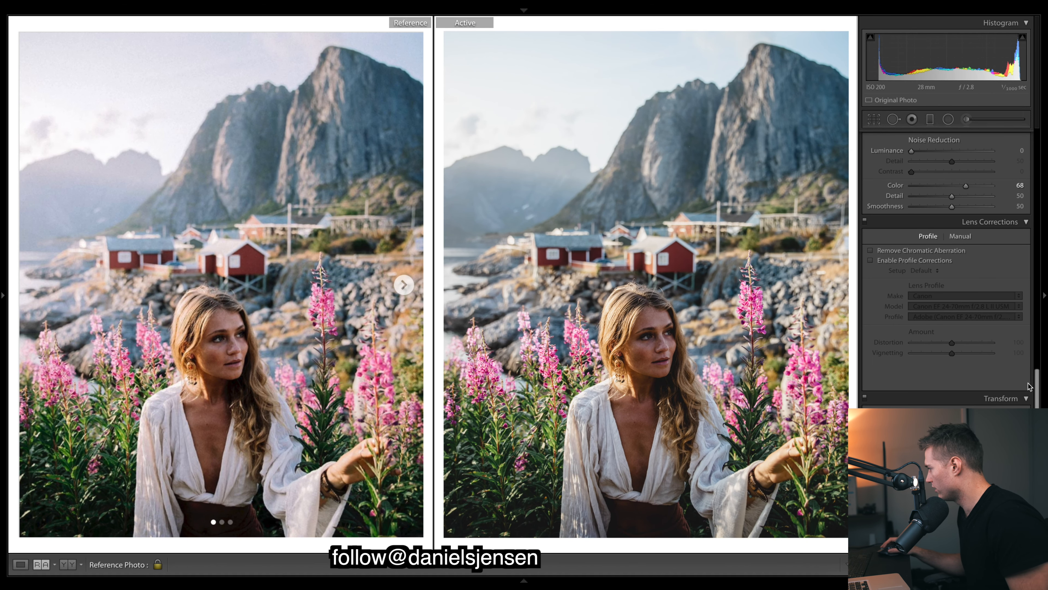
# Add grain to the active photo with Amount 23 and Size 40
pyautogui.scroll(-5, 1037, 377)
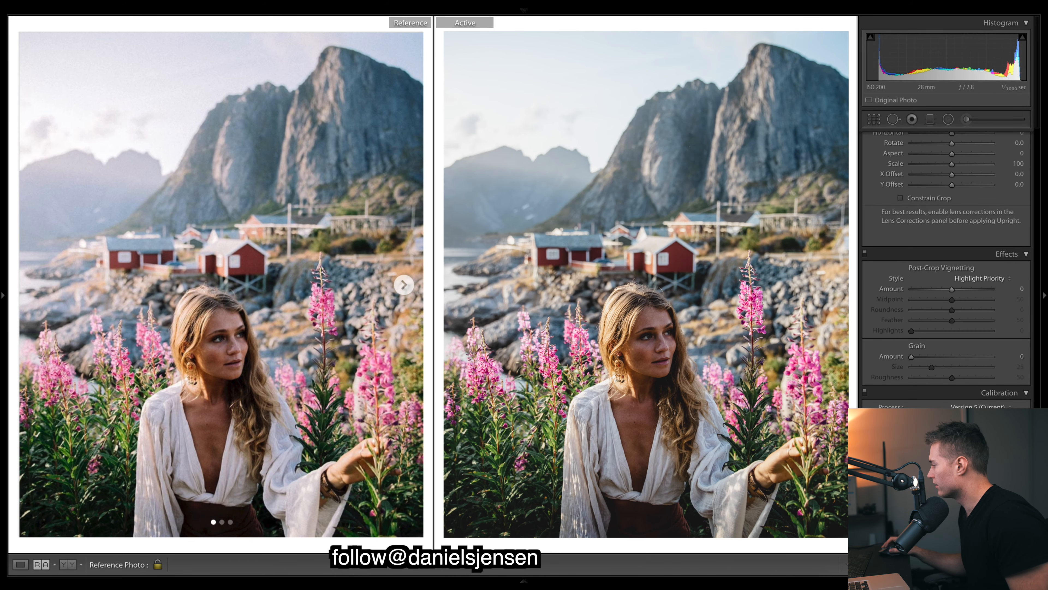
pyautogui.click(932, 356)
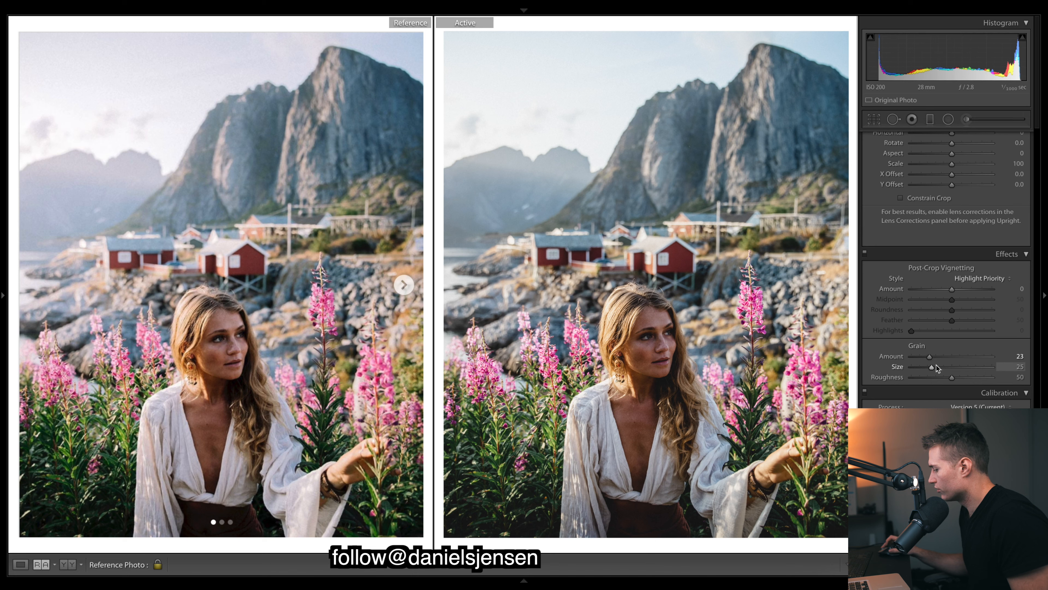
pyautogui.moveTo(931, 364); pyautogui.dragTo(943, 367)
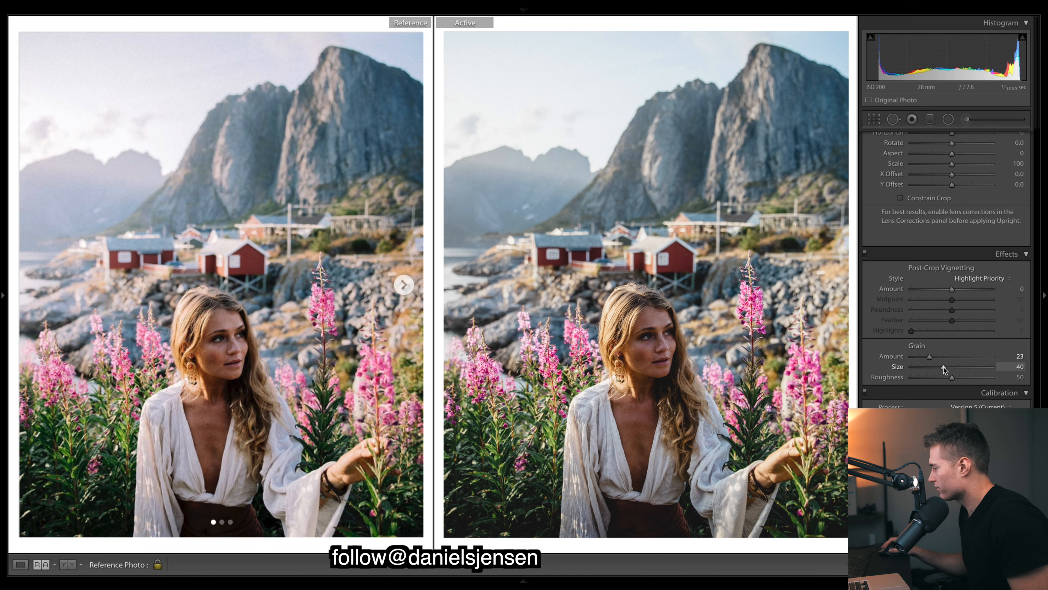
# Raise the grain Roughness slightly on the active photo
pyautogui.moveTo(953, 375); pyautogui.dragTo(961, 375)
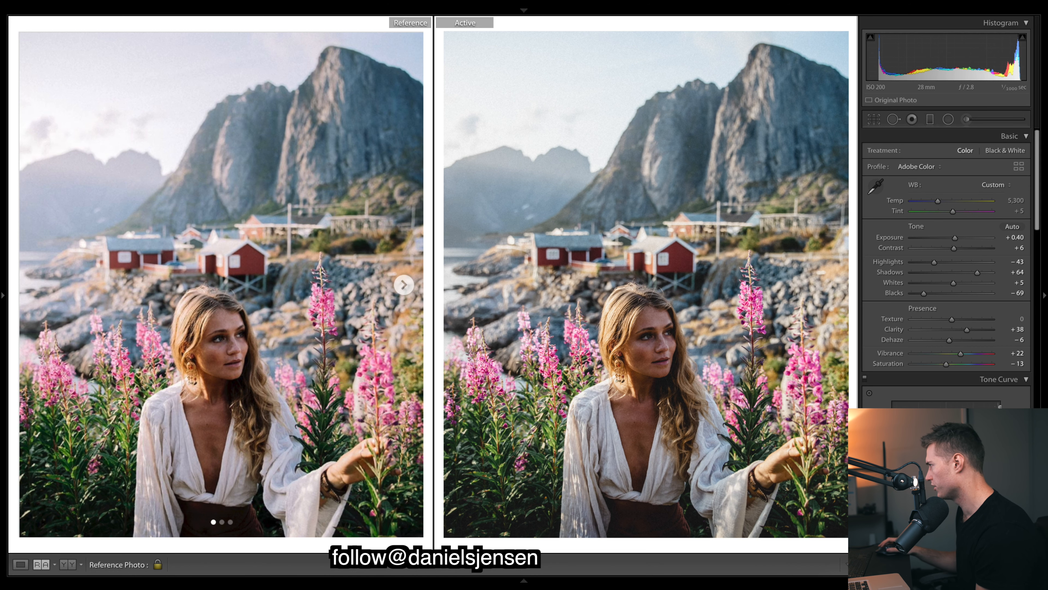
# Place a graduated filter with Exposure −0.67 over the lower edge of the active photo, deleting it once and undoing the deletion
pyautogui.click(930, 119)
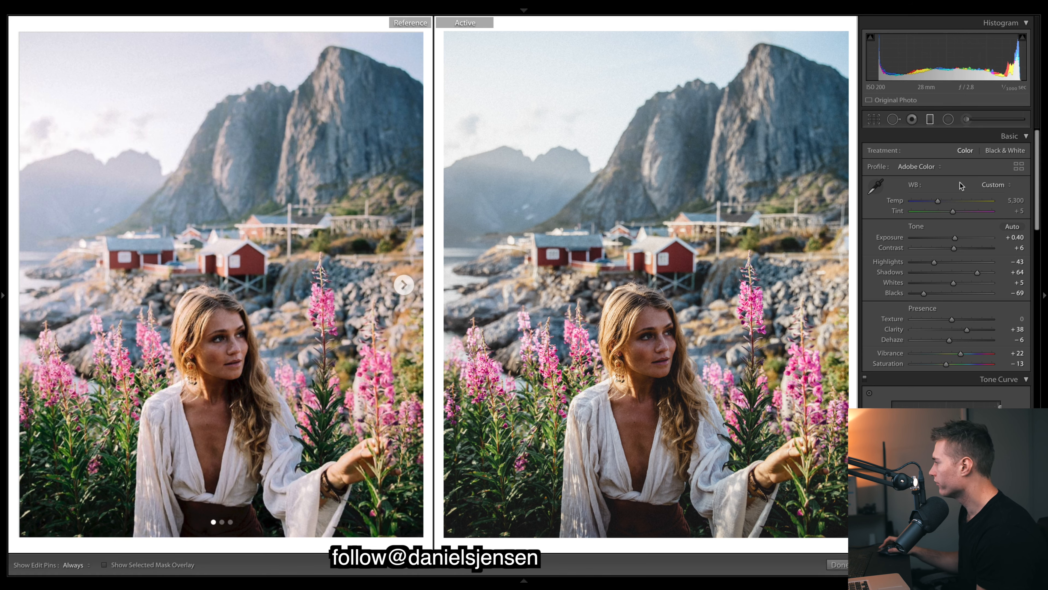
pyautogui.moveTo(644, 496); pyautogui.dragTo(646, 430)
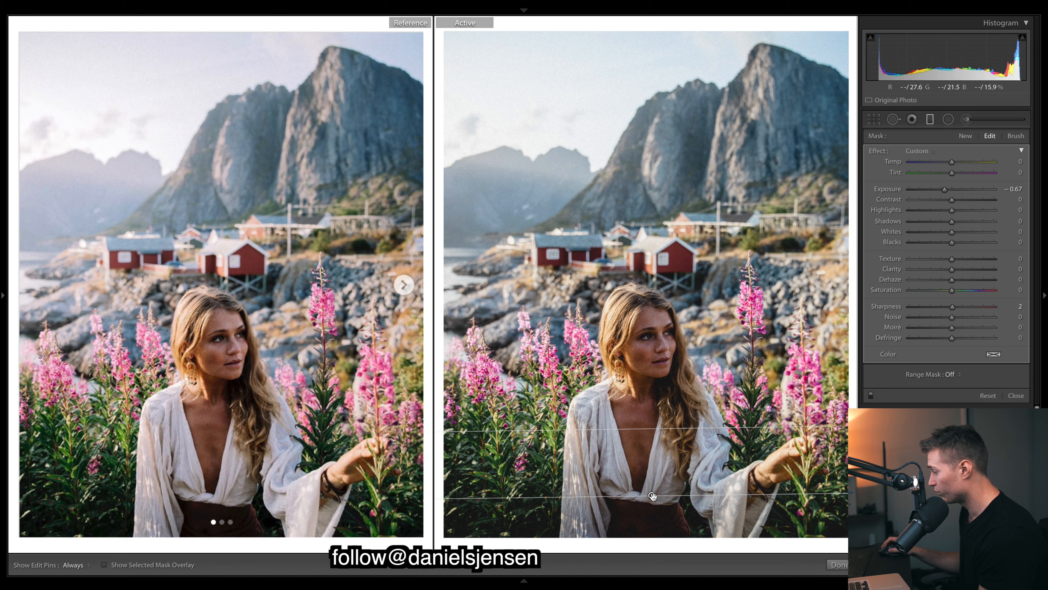
pyautogui.rightClick(652, 496)
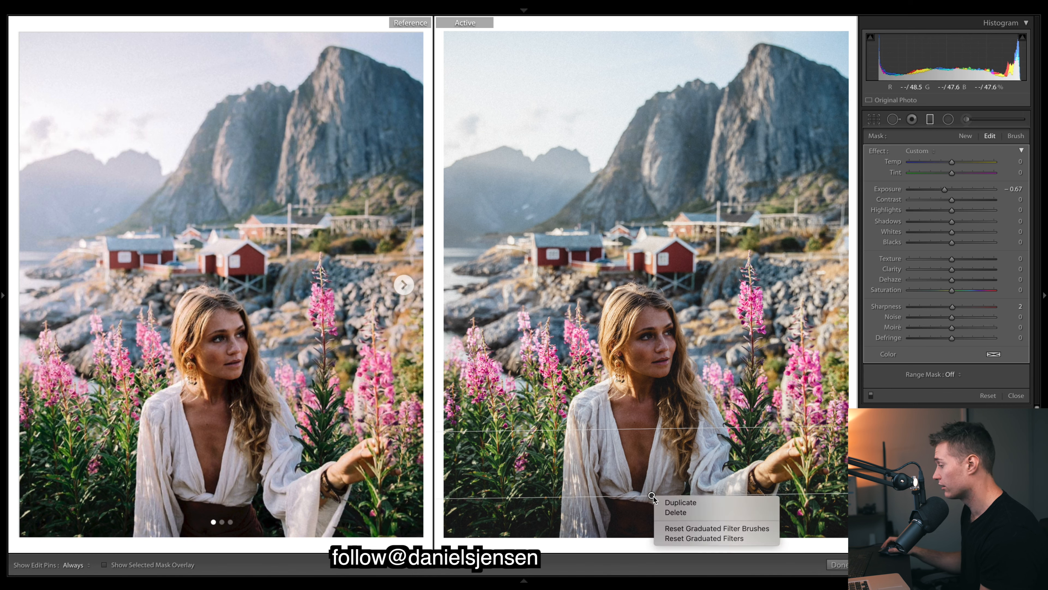
pyautogui.click(677, 512)
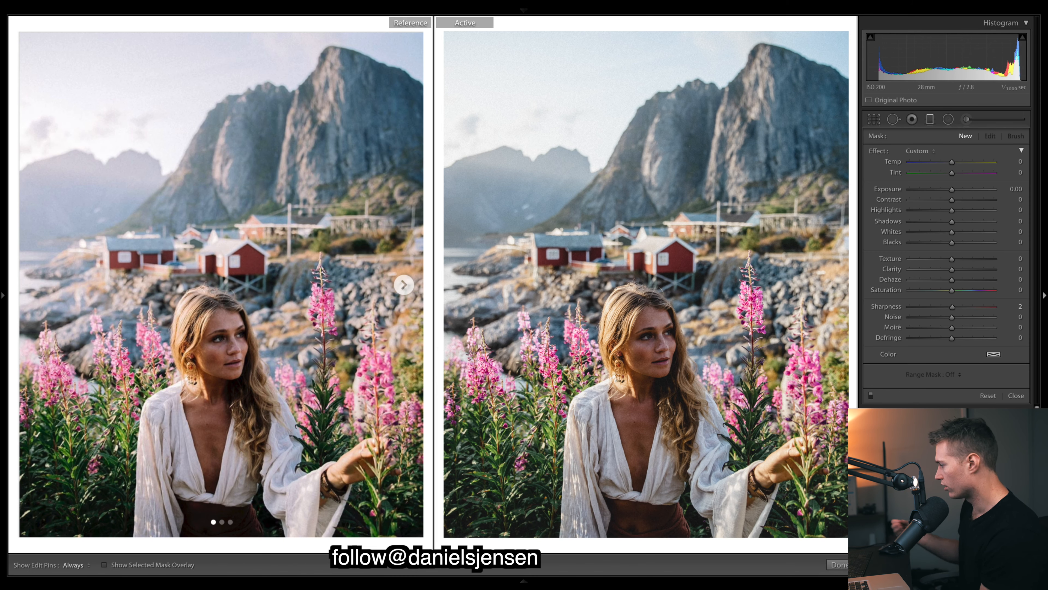
pyautogui.hotkey('ctrl', 'z')
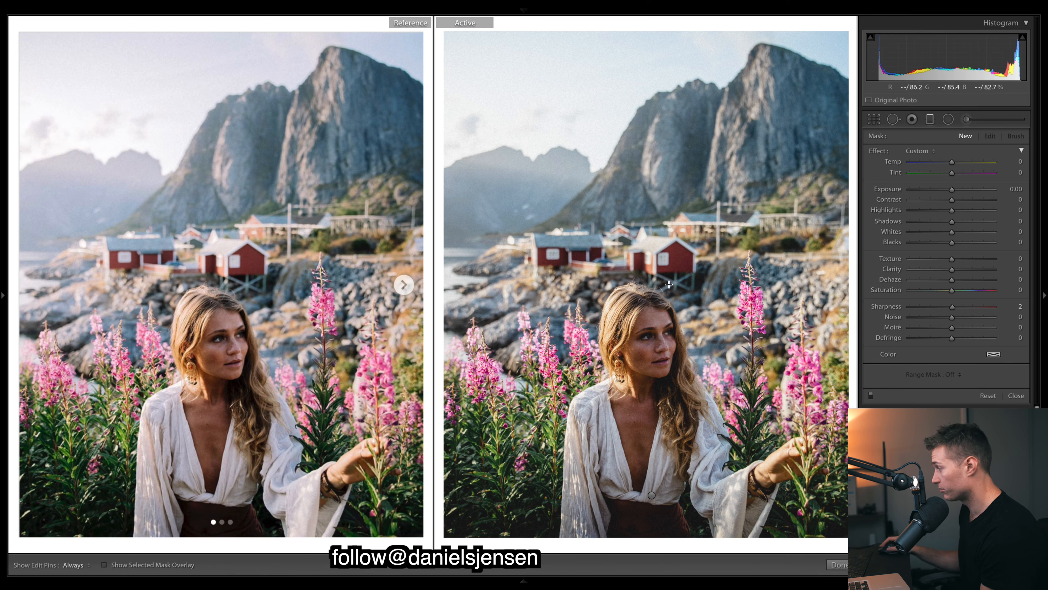
# Select the brush adjustment on the woman's face, check its mask overlay, and set its Exposure to 0.22
pyautogui.press('k')
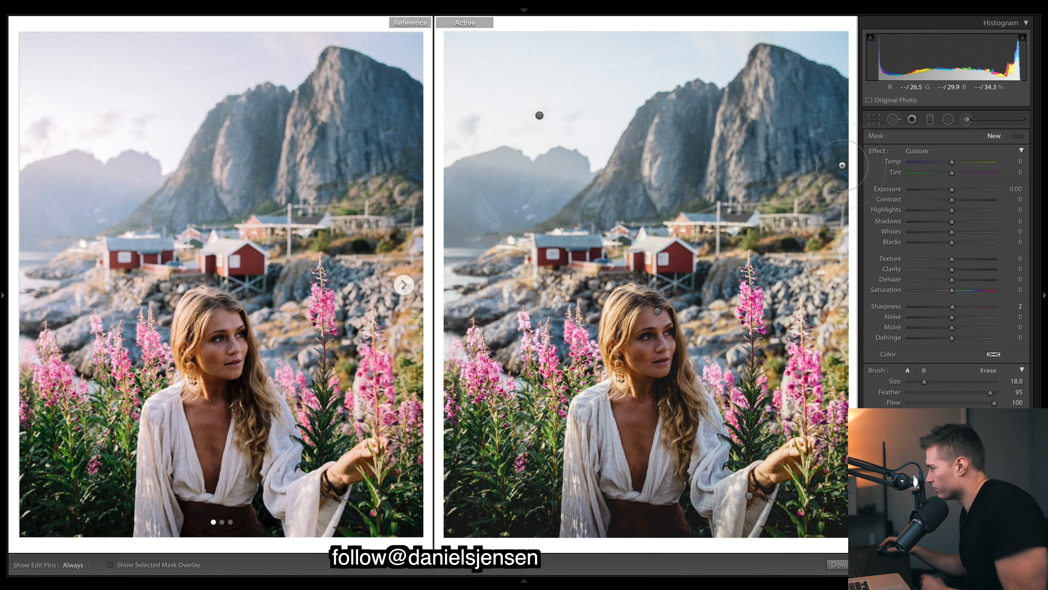
pyautogui.click(657, 311)
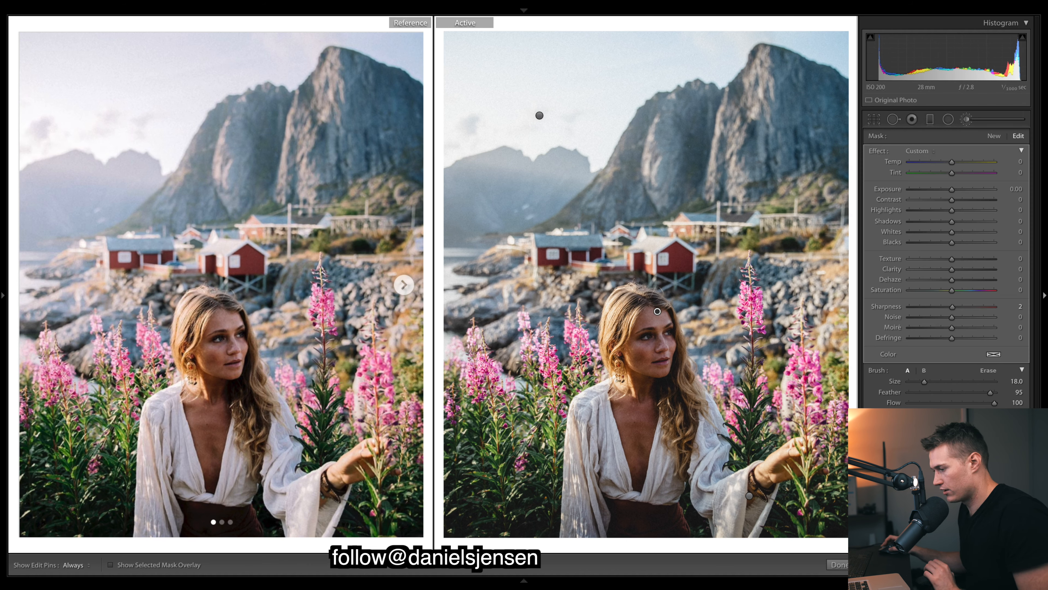
pyautogui.press('o')
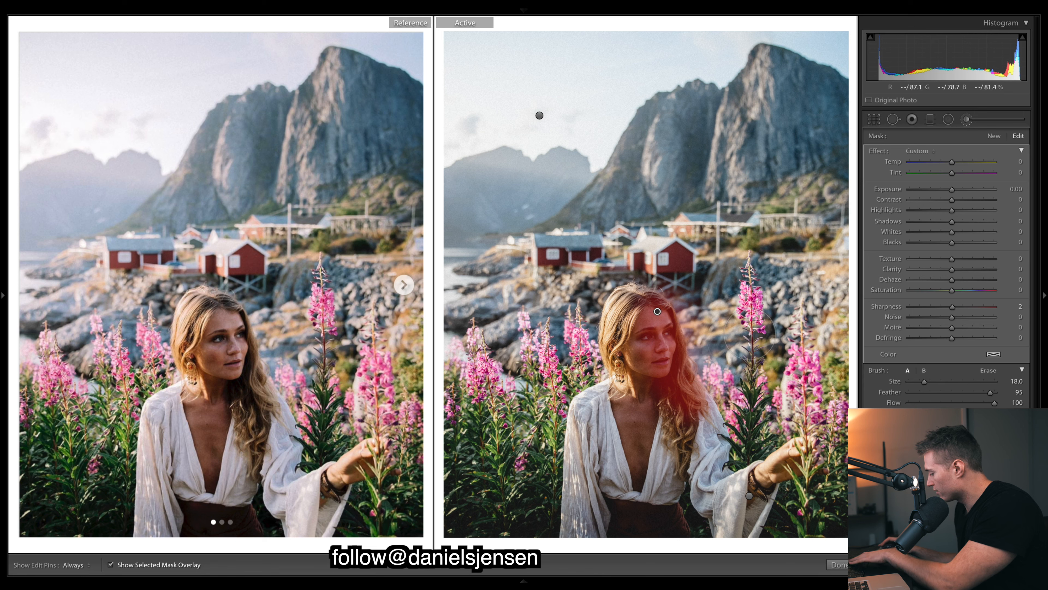
pyautogui.press('o')
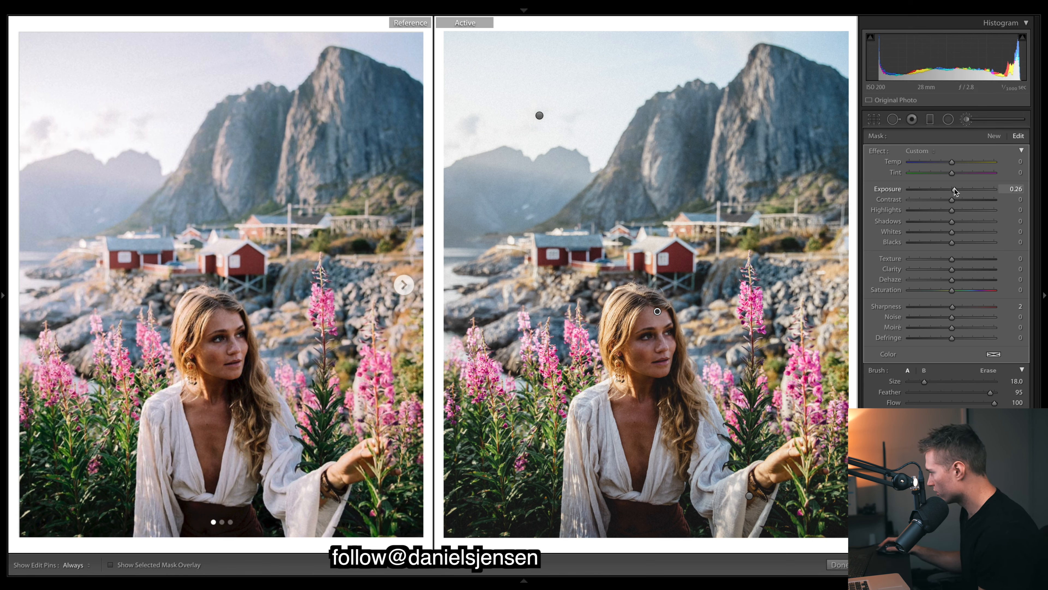
pyautogui.moveTo(954, 191); pyautogui.dragTo(953, 190)
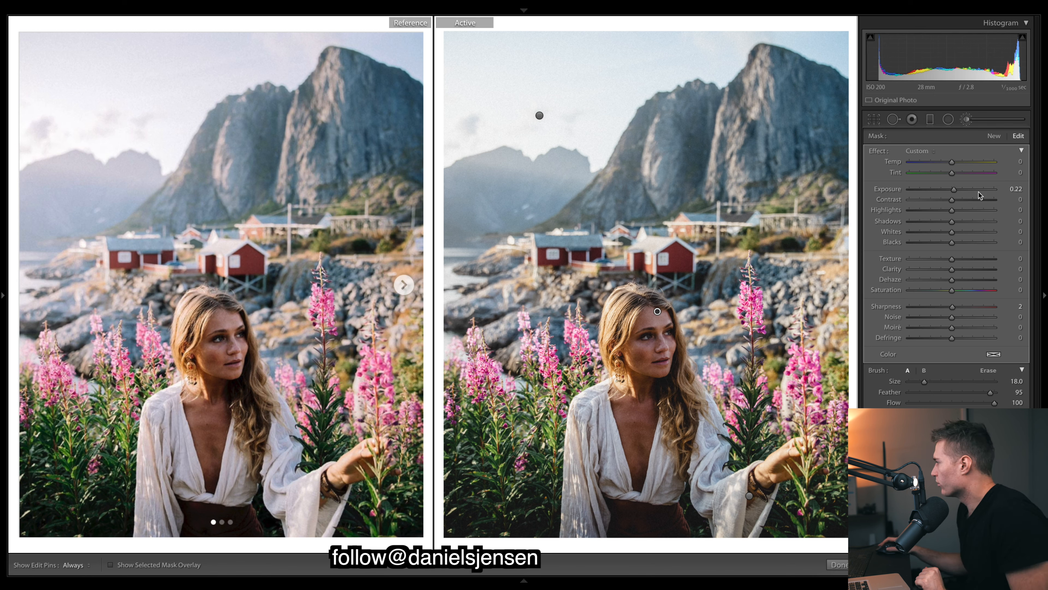
# Draw a large inverted radial filter centred over the water and distant mountains beside the red cabins, with Exposure 0.16
pyautogui.click(949, 120)
pyautogui.click(950, 121)
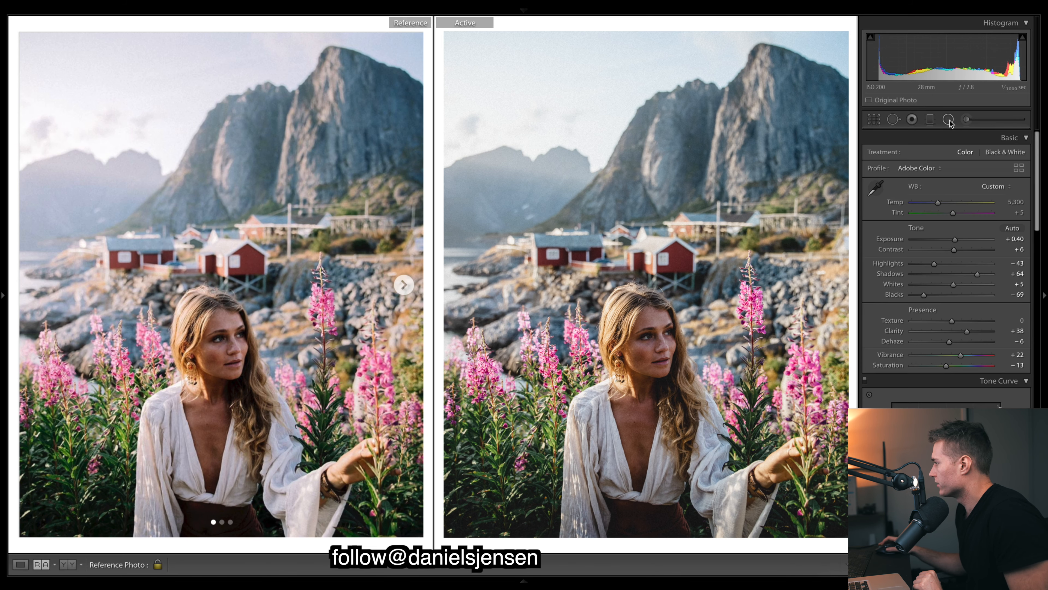
pyautogui.click(950, 120)
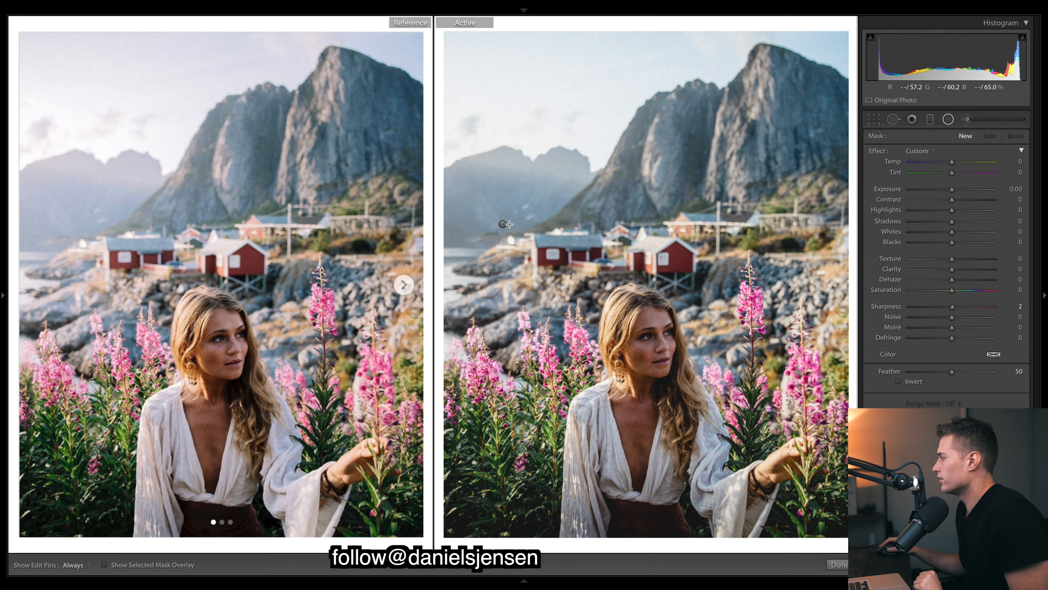
pyautogui.moveTo(503, 224); pyautogui.dragTo(713, 370)
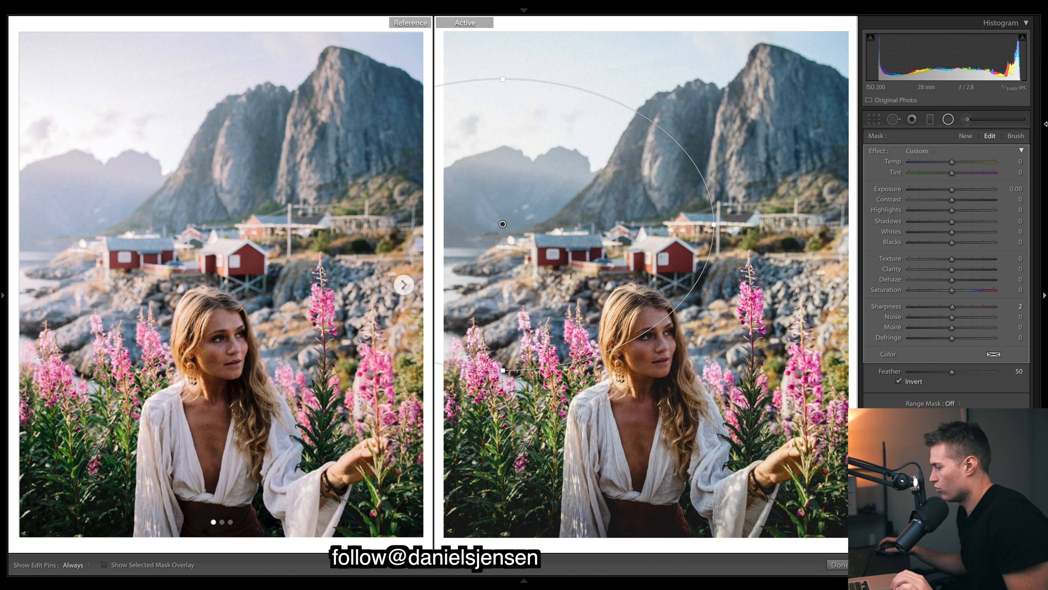
pyautogui.moveTo(952, 190); pyautogui.dragTo(952, 191)
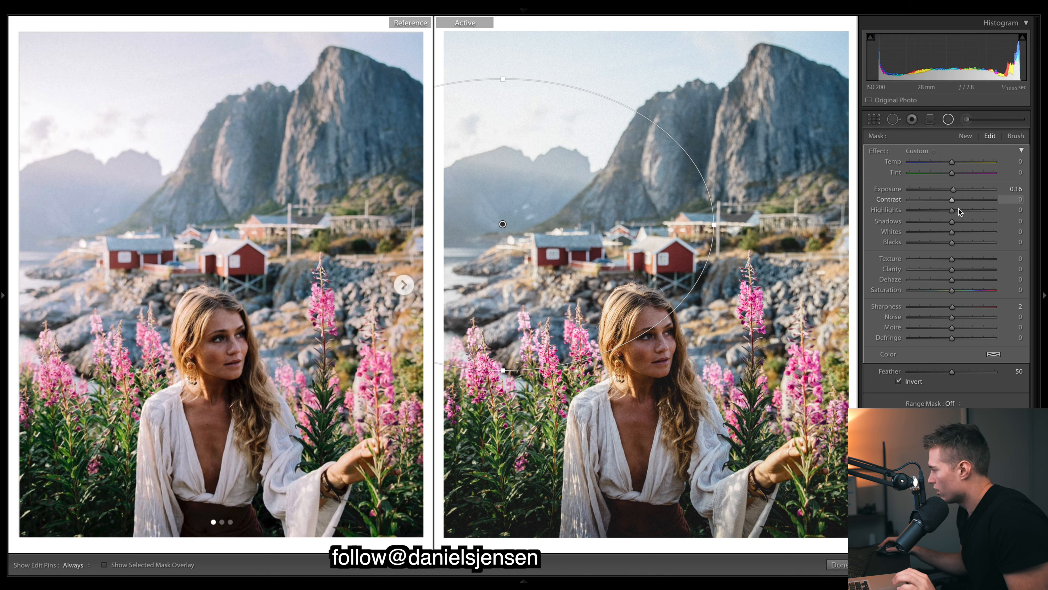
# Set the radial filter's Dehaze to −16 and switch to the adjustment brush
pyautogui.click(950, 280)
pyautogui.moveTo(953, 280); pyautogui.dragTo(949, 280)
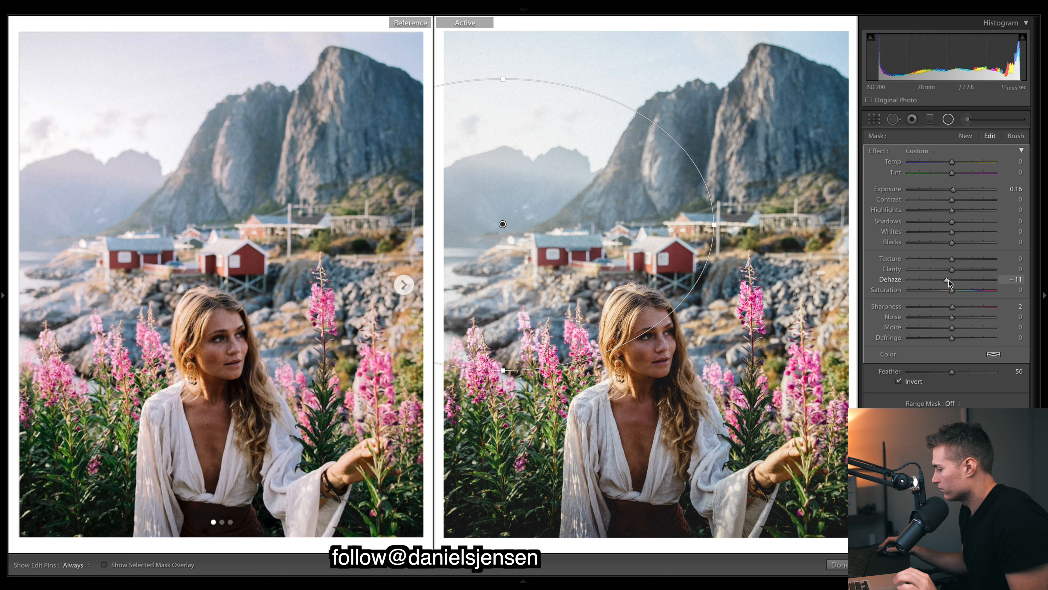
pyautogui.moveTo(947, 280); pyautogui.dragTo(946, 280)
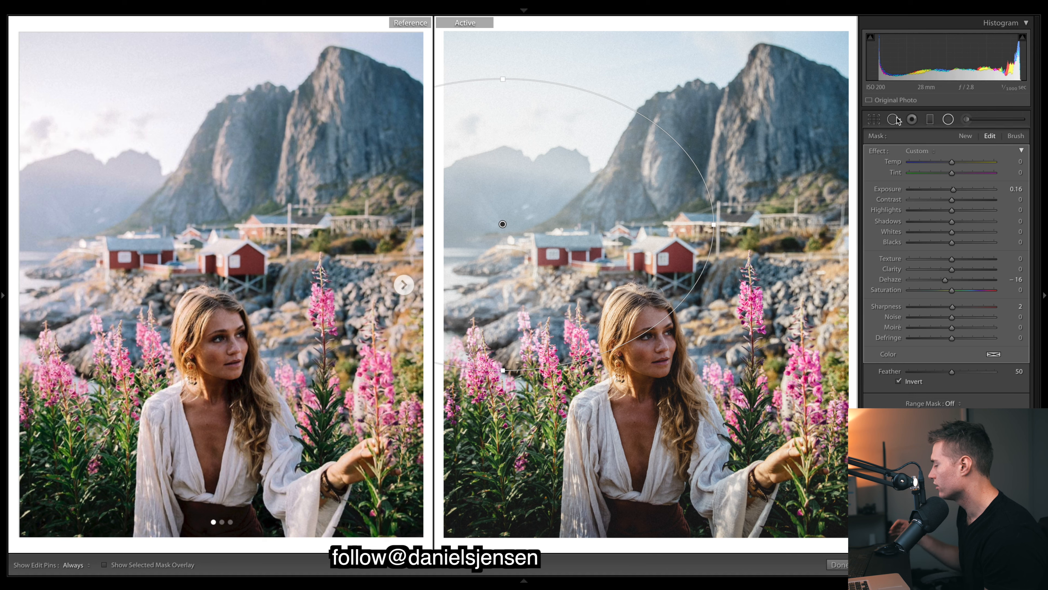
pyautogui.click(967, 119)
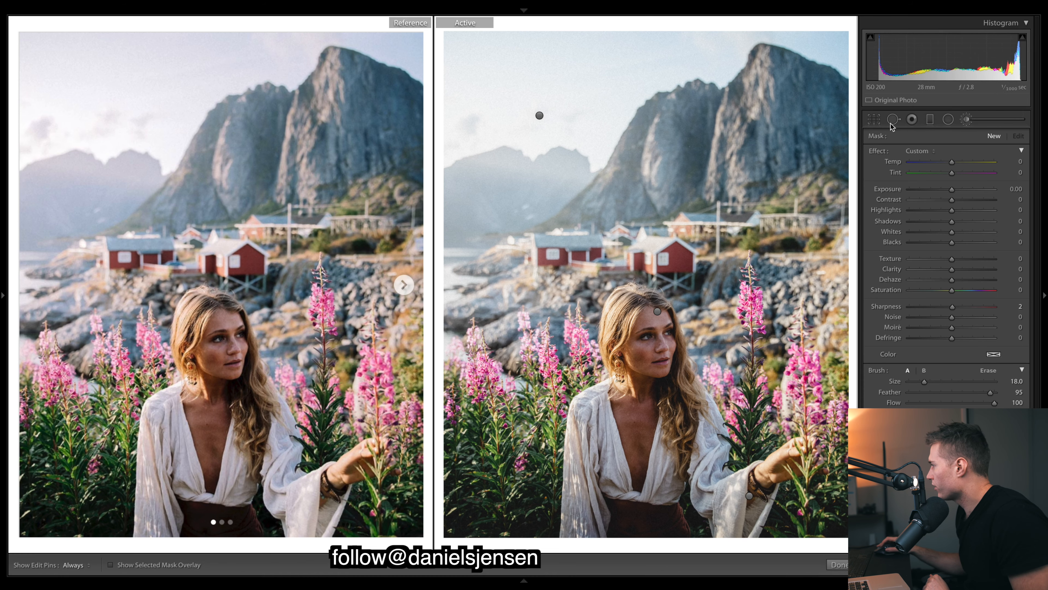
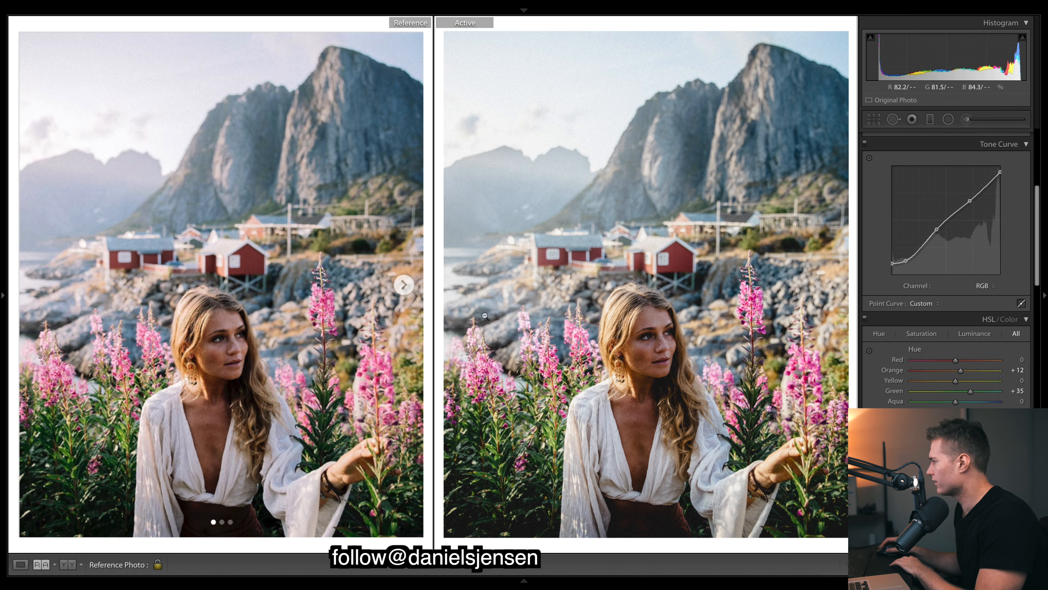
# Try tinting the highlights with split toning at Hue 22 and Saturation 17
pyautogui.moveTo(1038, 195); pyautogui.dragTo(1037, 281)
pyautogui.moveTo(911, 304); pyautogui.dragTo(927, 315)
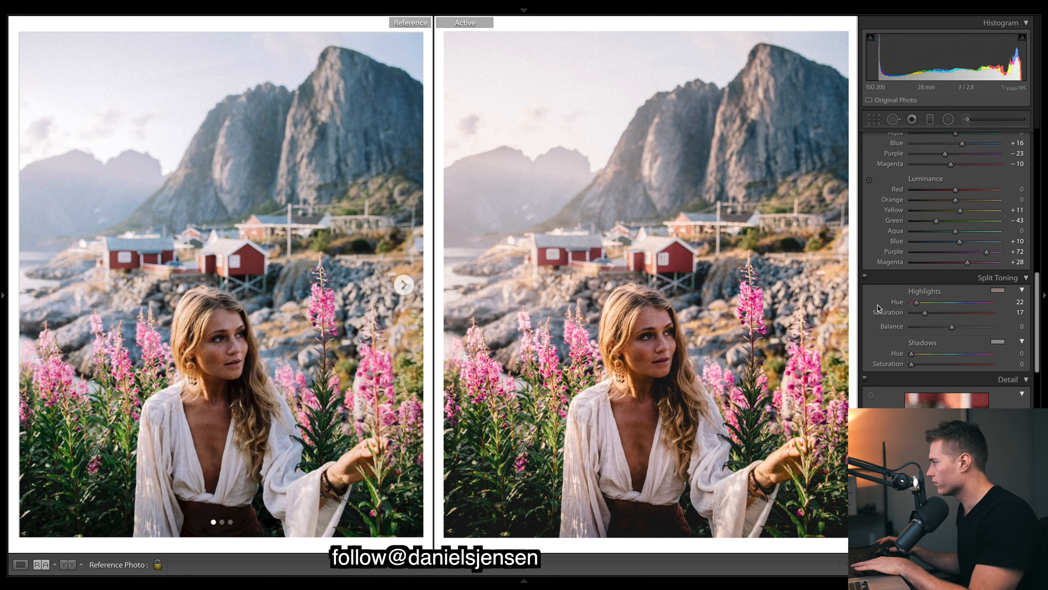
pyautogui.hotkey('ctrl', 'z')
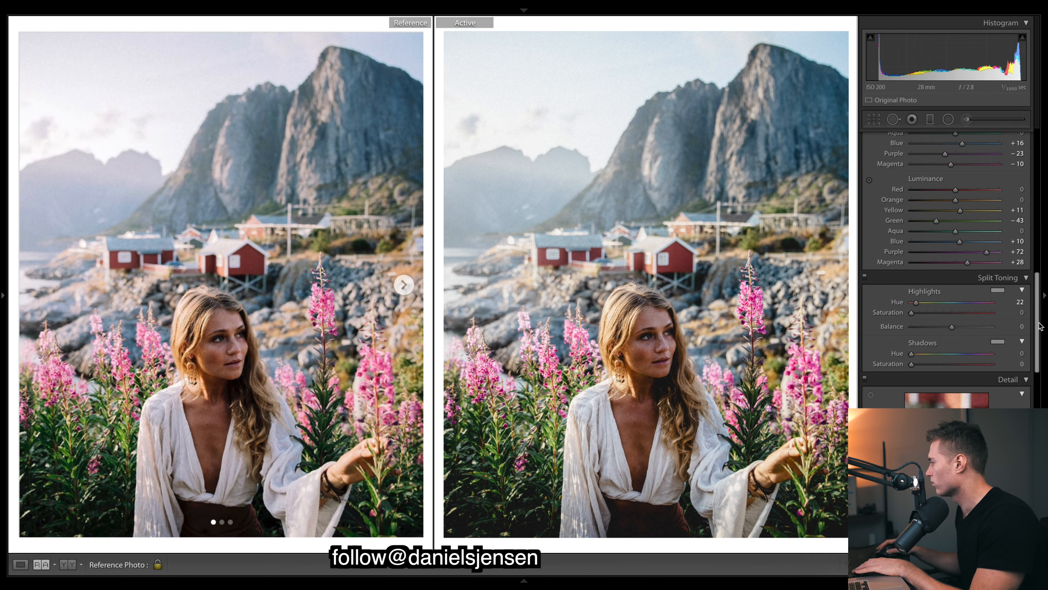
# Switch the tone curve to the Red channel, anchor its midpoint, and raise the upper point very slightly
pyautogui.scroll(10, 1039, 327)
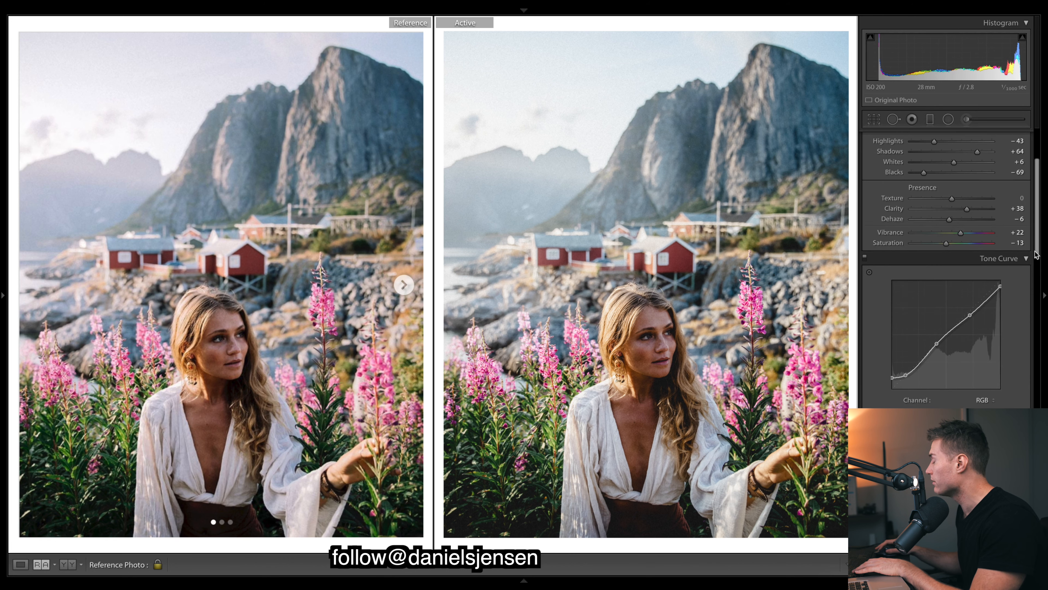
pyautogui.scroll(-4, 1037, 254)
pyautogui.click(985, 322)
pyautogui.click(990, 330)
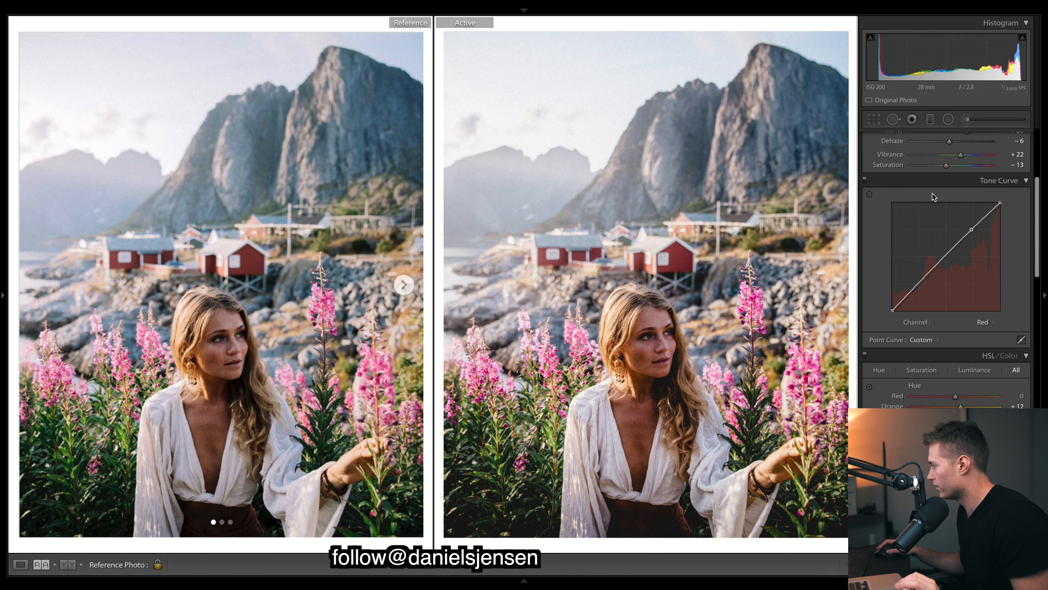
pyautogui.moveTo(972, 229)
pyautogui.mouseDown()
pyautogui.moveTo(947, 258)
pyautogui.moveTo(973, 231)
pyautogui.mouseUp()
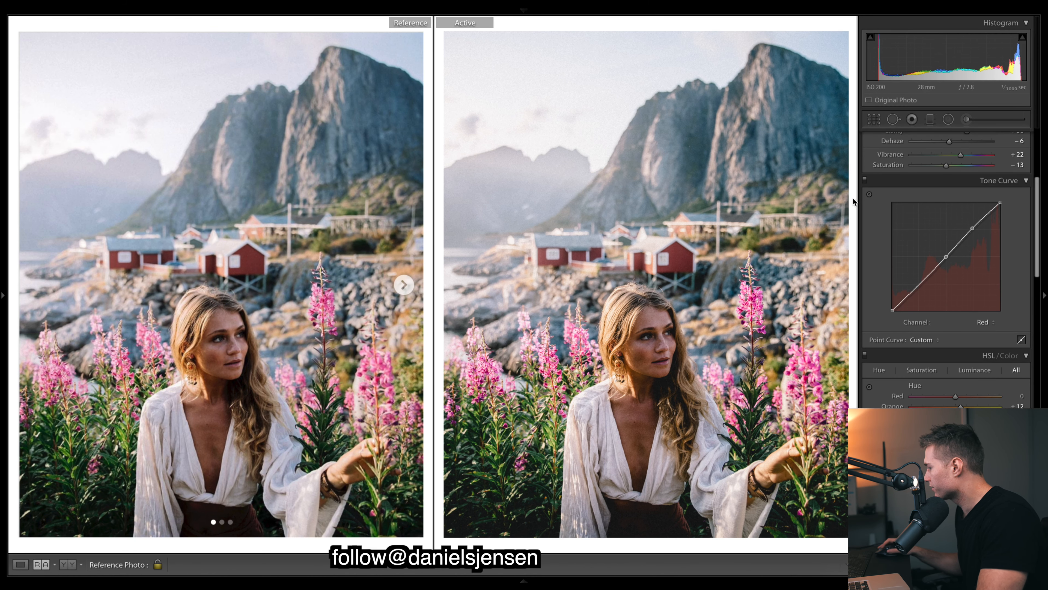
# Compare the portrait repeatedly with the tone curve adjustments turned off and on
pyautogui.click(865, 179)
pyautogui.click(866, 180)
pyautogui.click(866, 179)
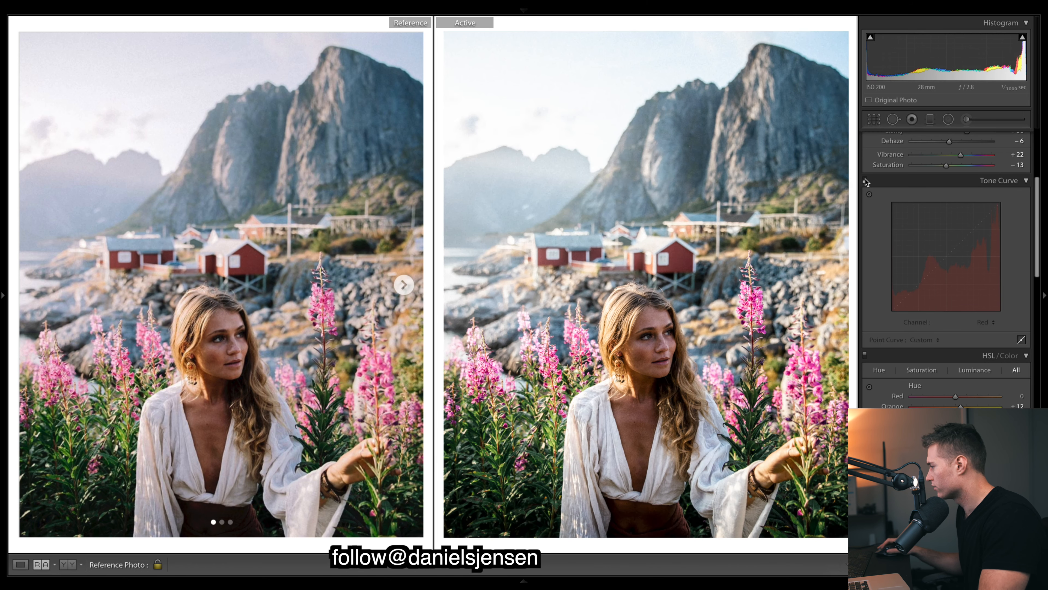
pyautogui.click(865, 179)
pyautogui.click(865, 180)
pyautogui.click(865, 179)
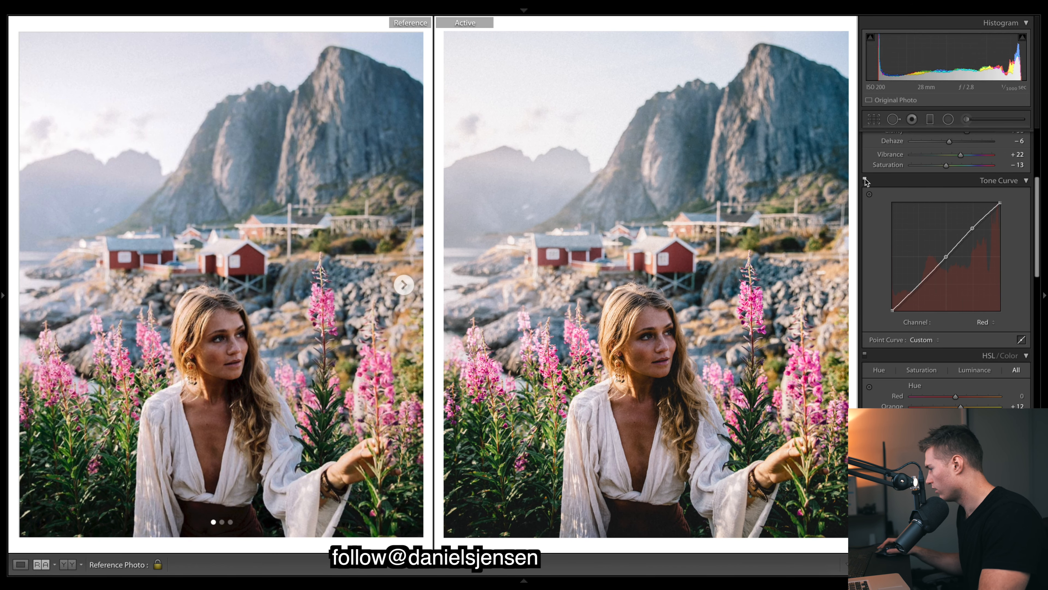
pyautogui.click(865, 179)
pyautogui.click(865, 179)
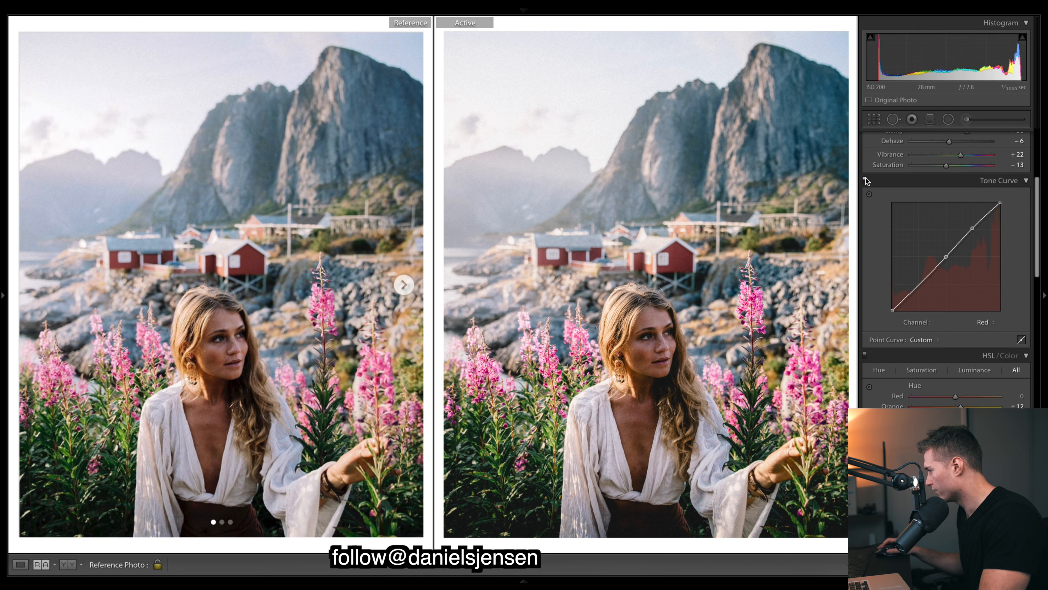
pyautogui.click(865, 179)
pyautogui.click(865, 179)
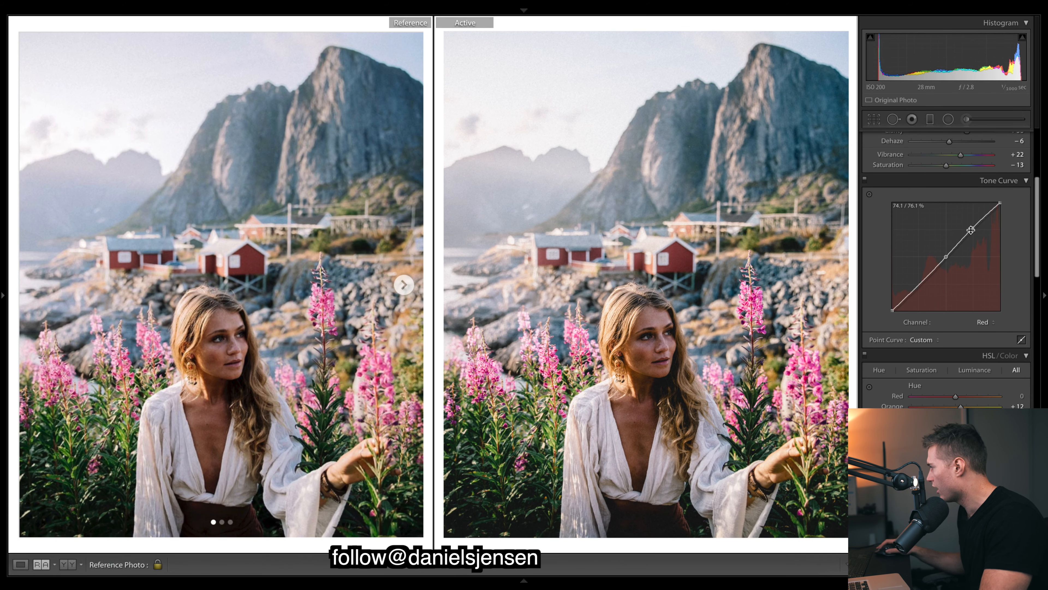
# Try a much stronger highlight lift on the Red curve, undo it, and recheck the tone curve's before and after
pyautogui.moveTo(971, 229); pyautogui.dragTo(968, 226)
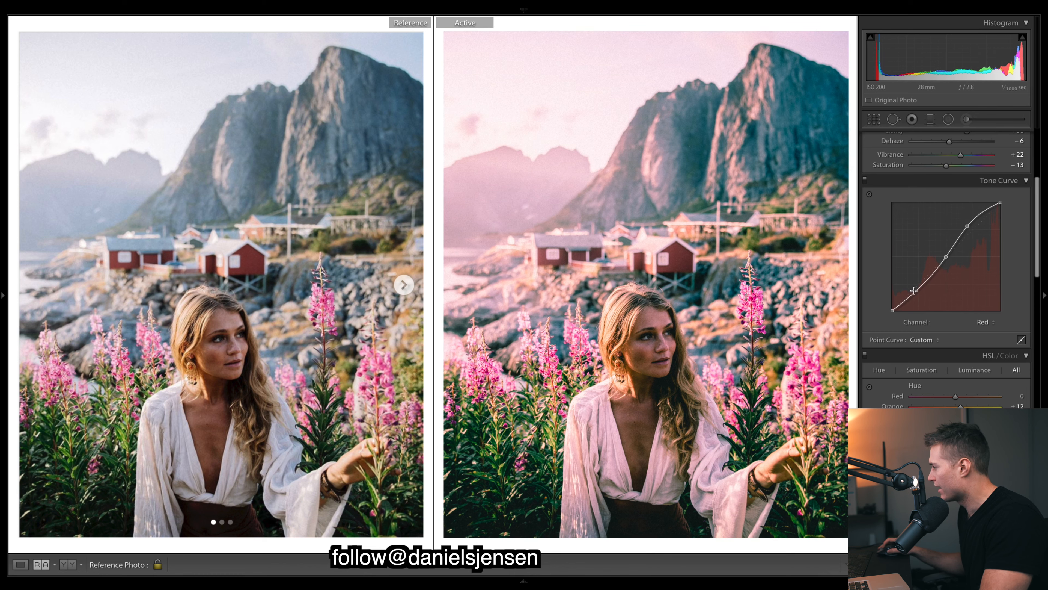
pyautogui.hotkey('ctrl', 'z')
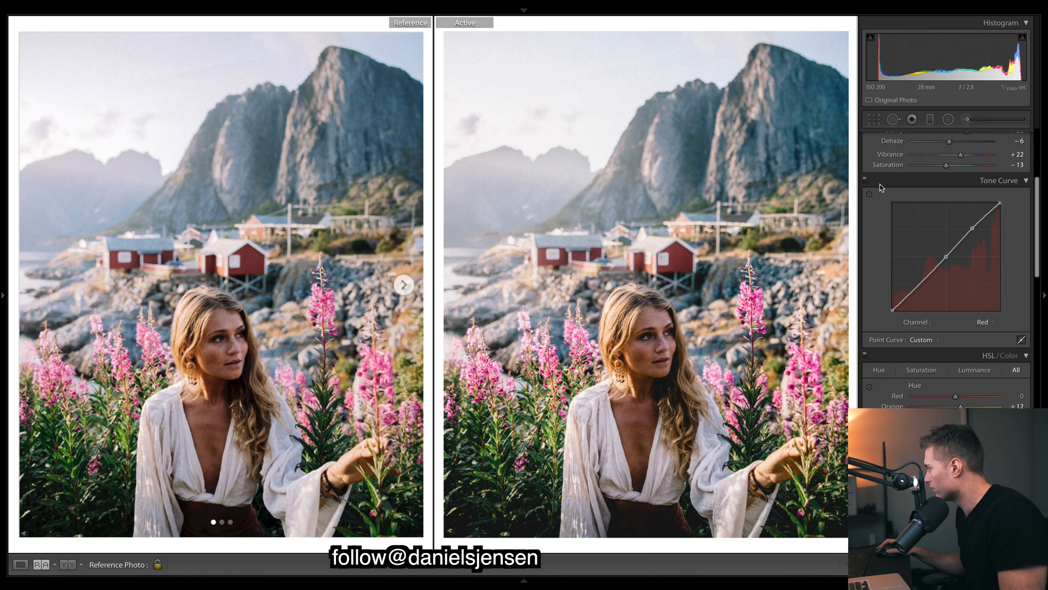
pyautogui.click(864, 180)
pyautogui.click(865, 180)
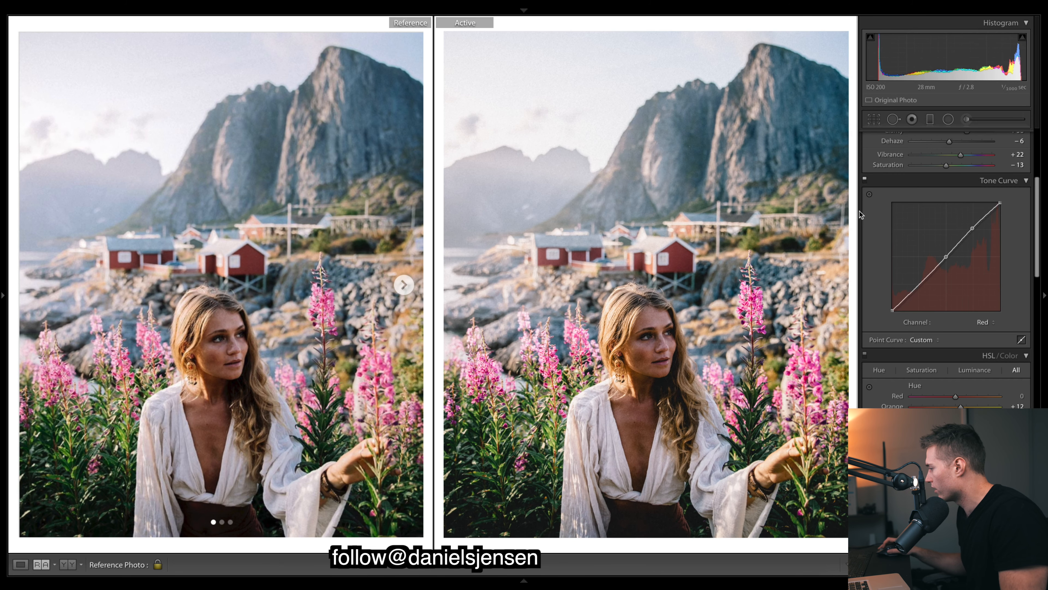
pyautogui.click(864, 179)
pyautogui.click(864, 180)
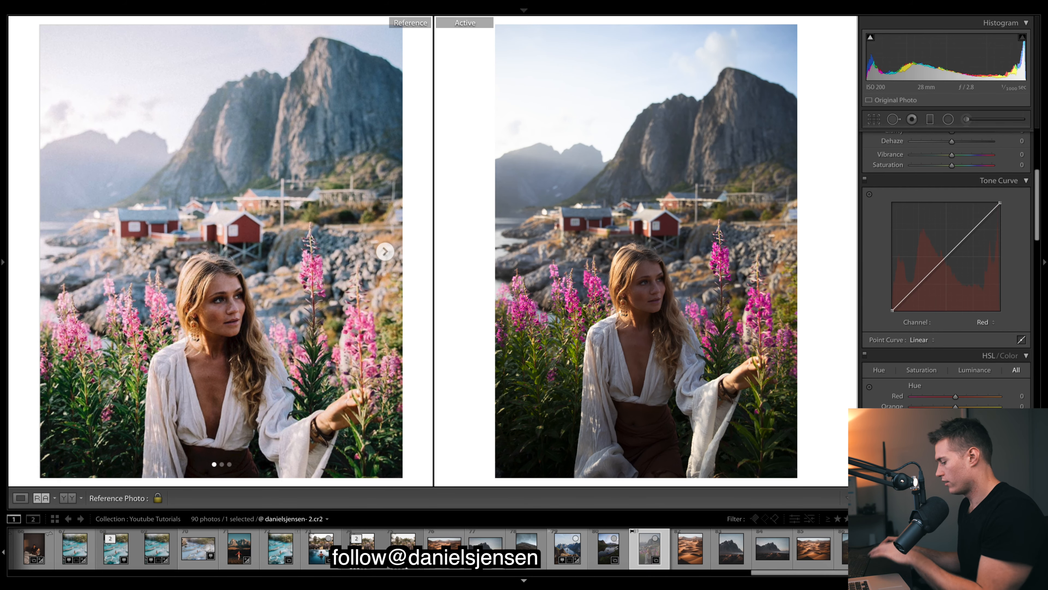
# Undo the settings reset and copy the portrait's develop settings without white balance, exposure, local adjustments or crop
pyautogui.press('super+z')
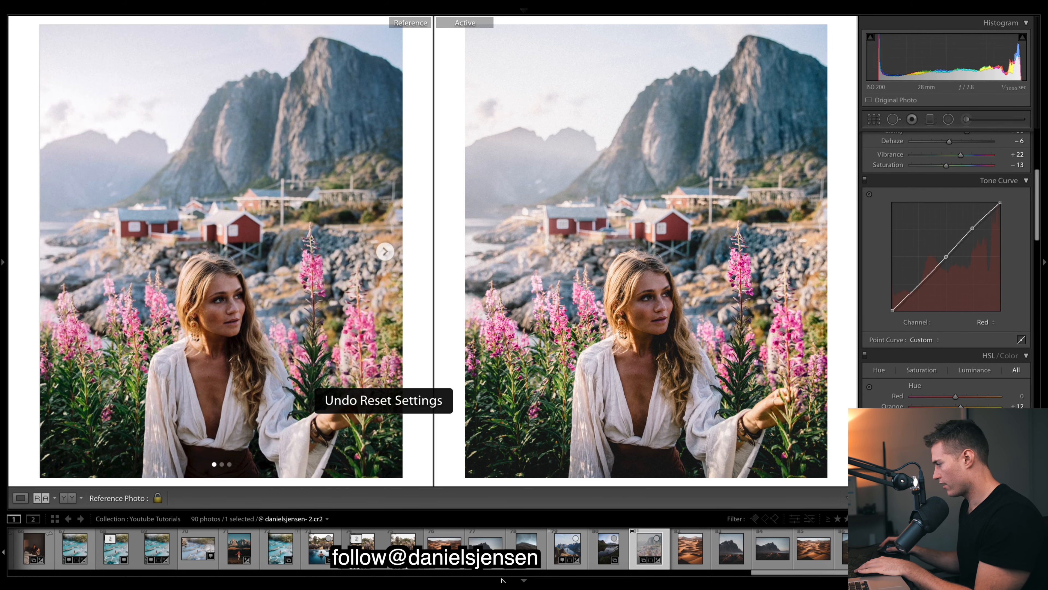
pyautogui.press('F6')
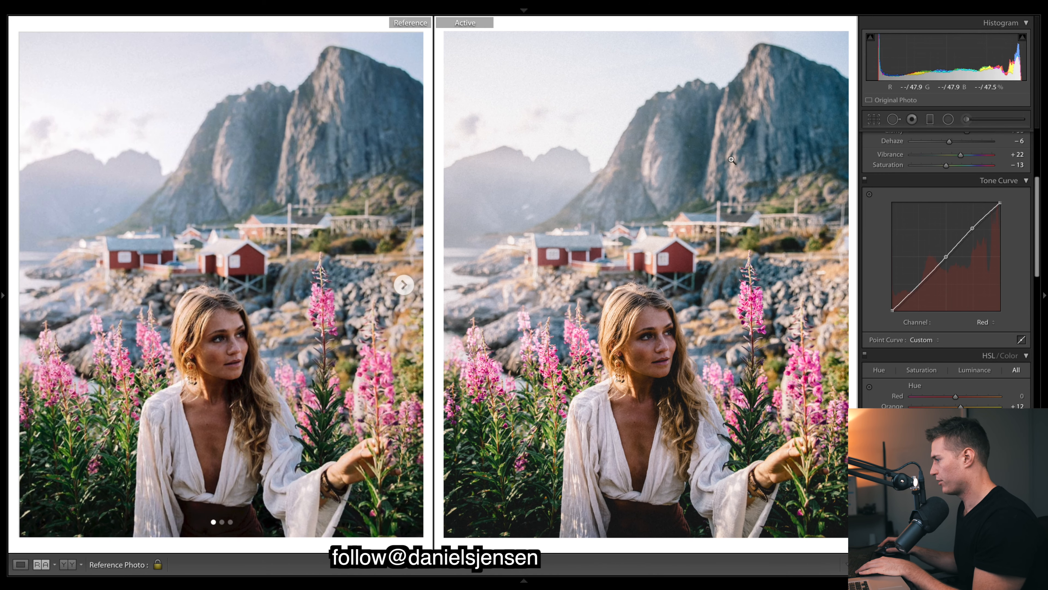
pyautogui.rightClick(706, 143)
pyautogui.moveTo(751, 147)
pyautogui.click(876, 189)
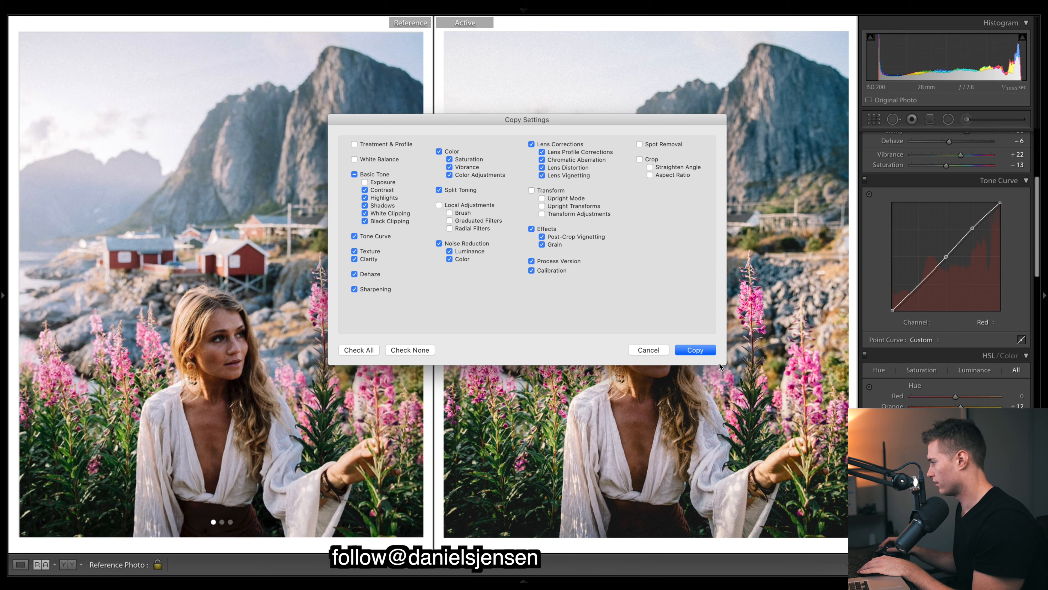
pyautogui.click(701, 350)
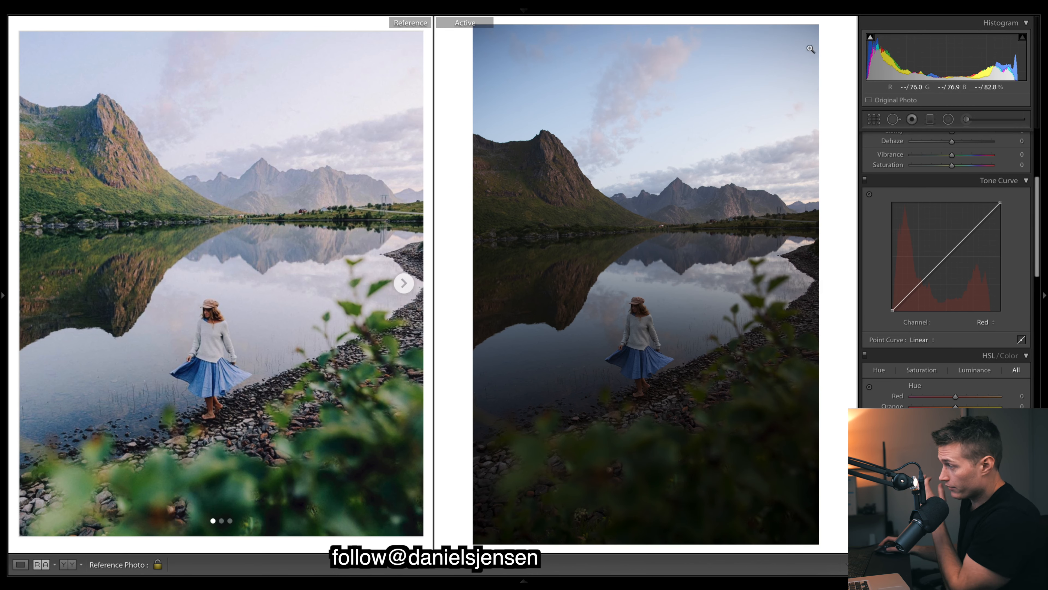
# Paste the copied develop settings onto the dark lake photo of the woman in the blue skirt
pyautogui.rightClick(685, 179)
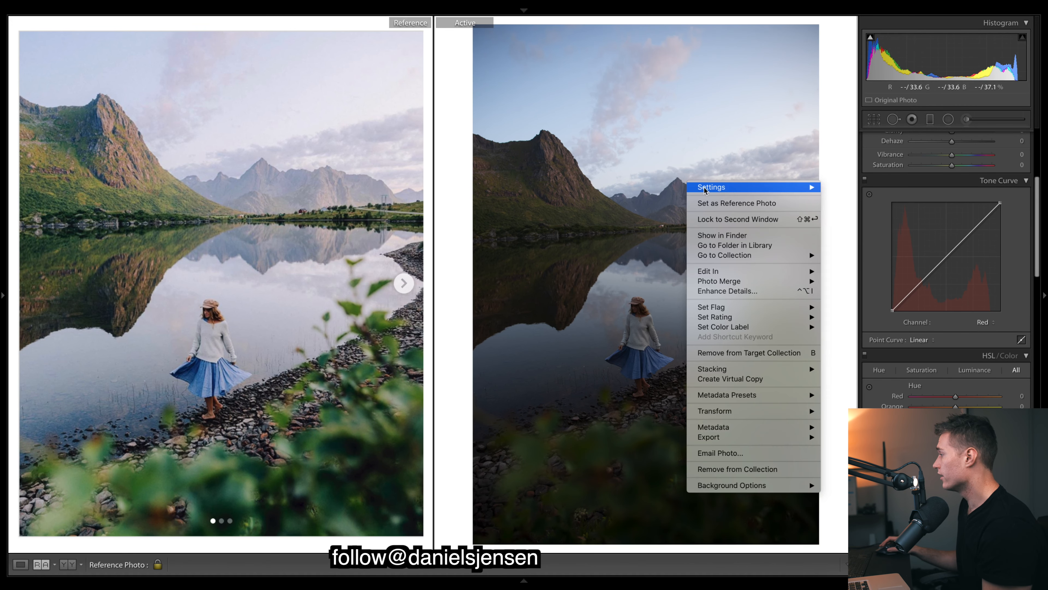
pyautogui.moveTo(726, 187)
pyautogui.click(914, 239)
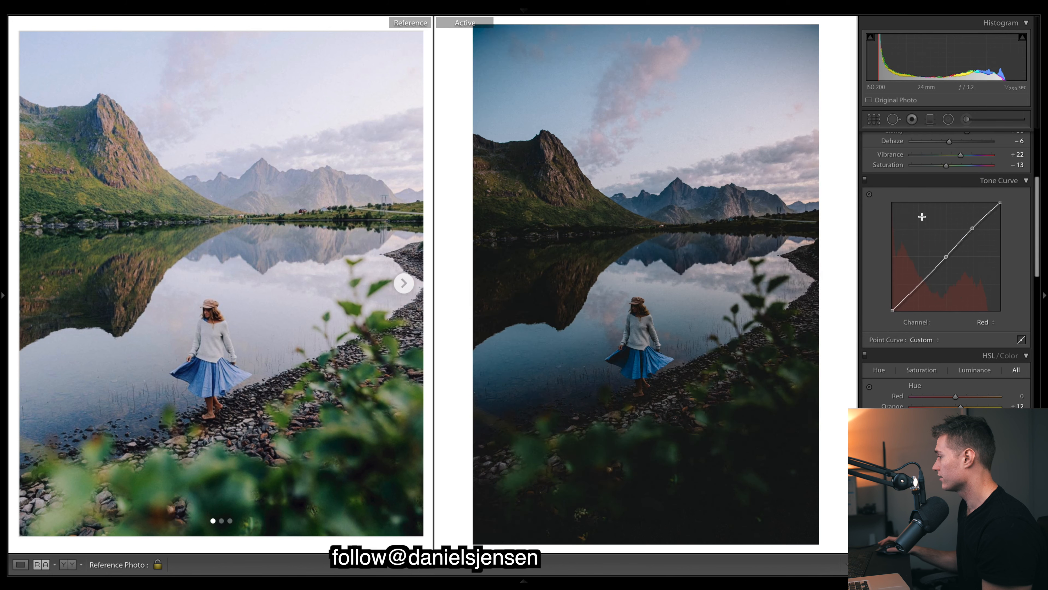
# Set the lake photo's Exposure to +1.25 and its white balance Temp to 5,900
pyautogui.scroll(5, 962, 238)
pyautogui.moveTo(958, 239); pyautogui.dragTo(963, 238)
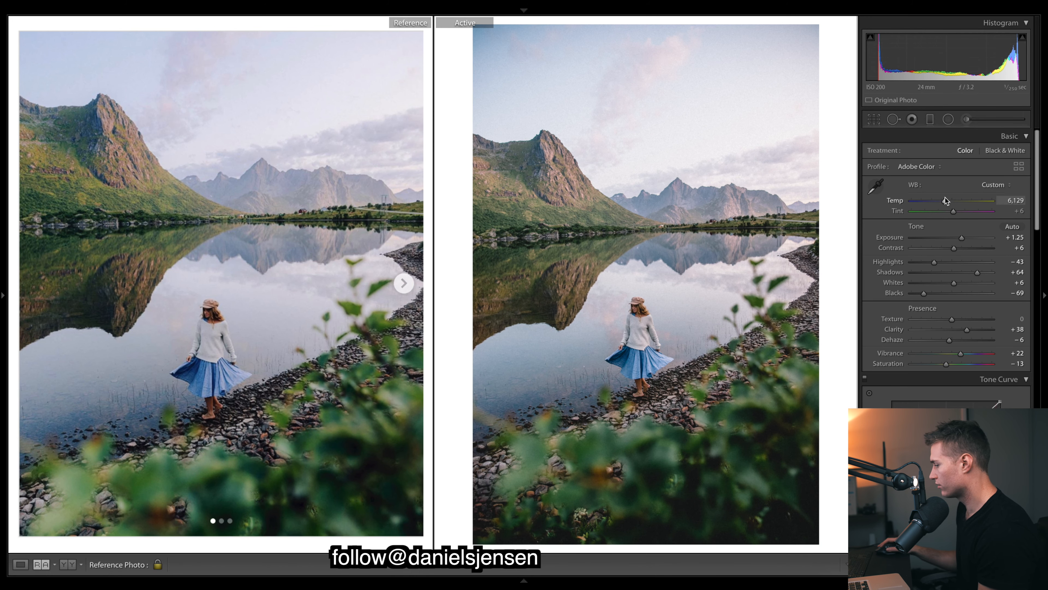
pyautogui.click(1006, 197)
pyautogui.write('5,90')
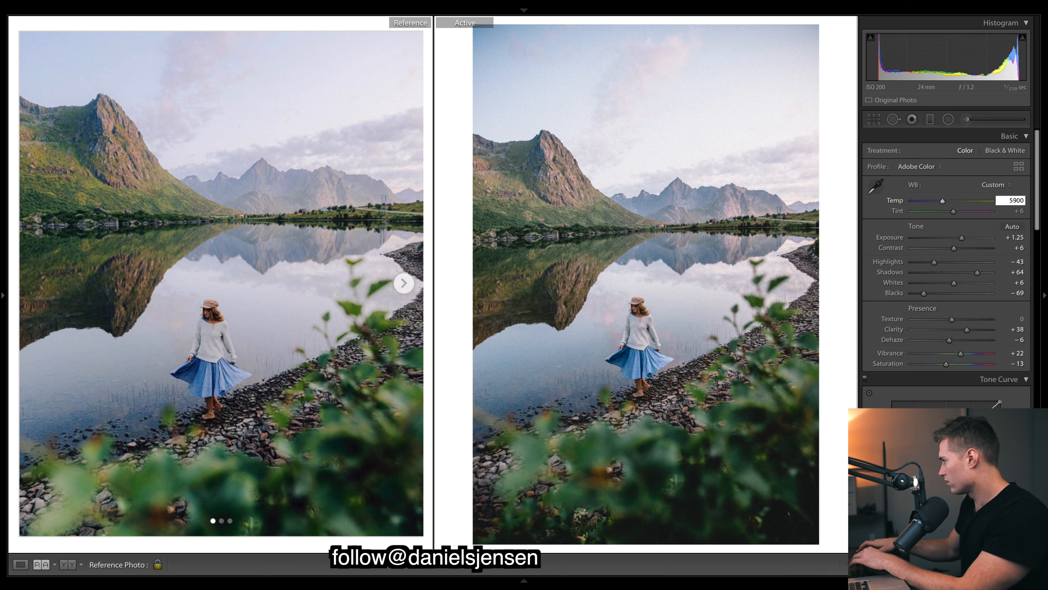
pyautogui.write('0')
pyautogui.press('Return')
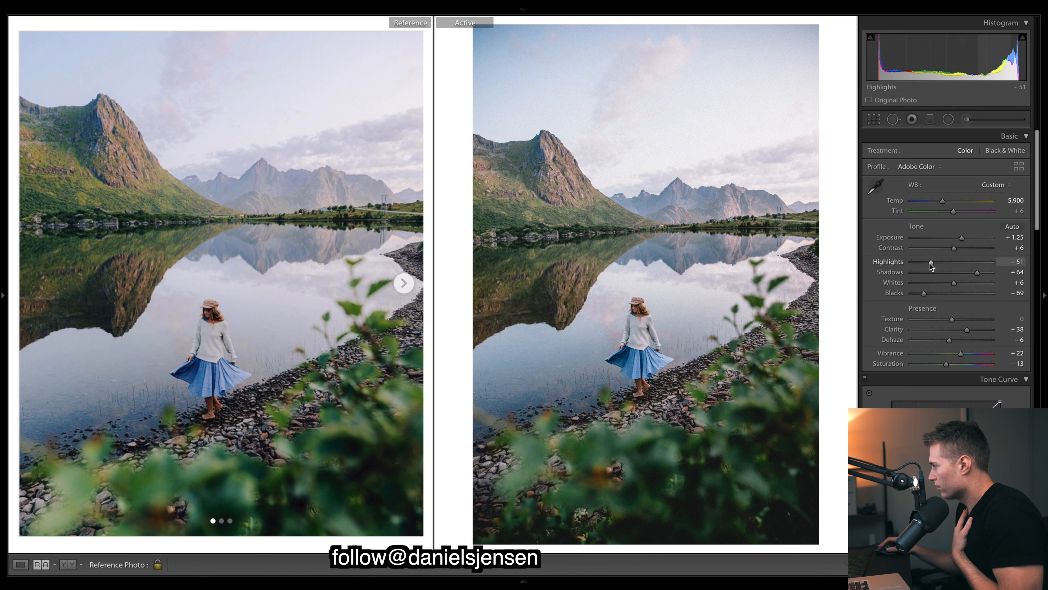
# Undo the first Highlights change, and set Highlights to −73, Contrast to +27 and Exposure to +1.25
pyautogui.hotkey('ctrl', 'z')
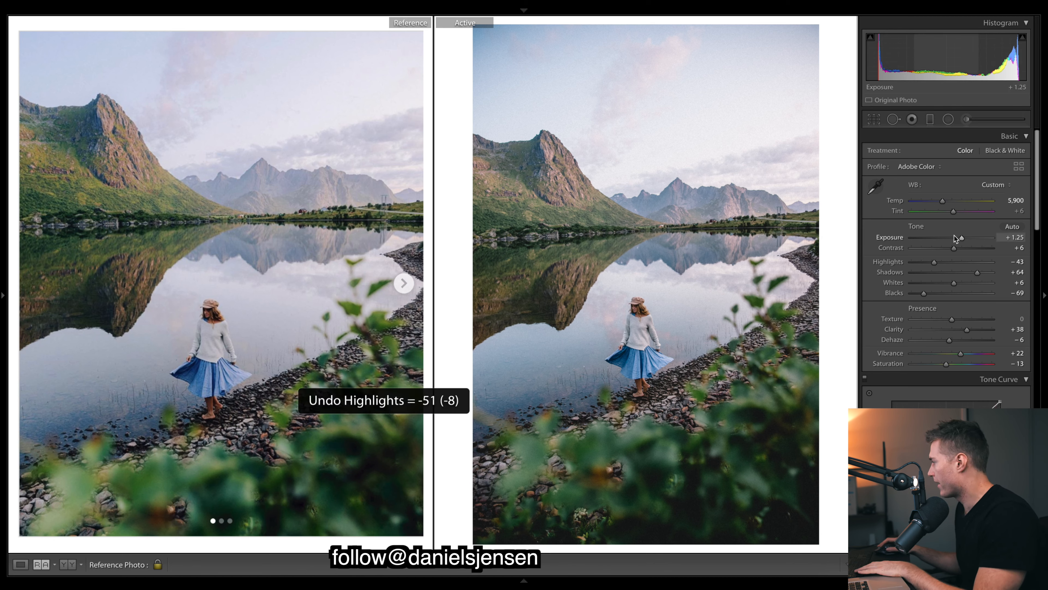
pyautogui.moveTo(961, 237); pyautogui.dragTo(960, 240)
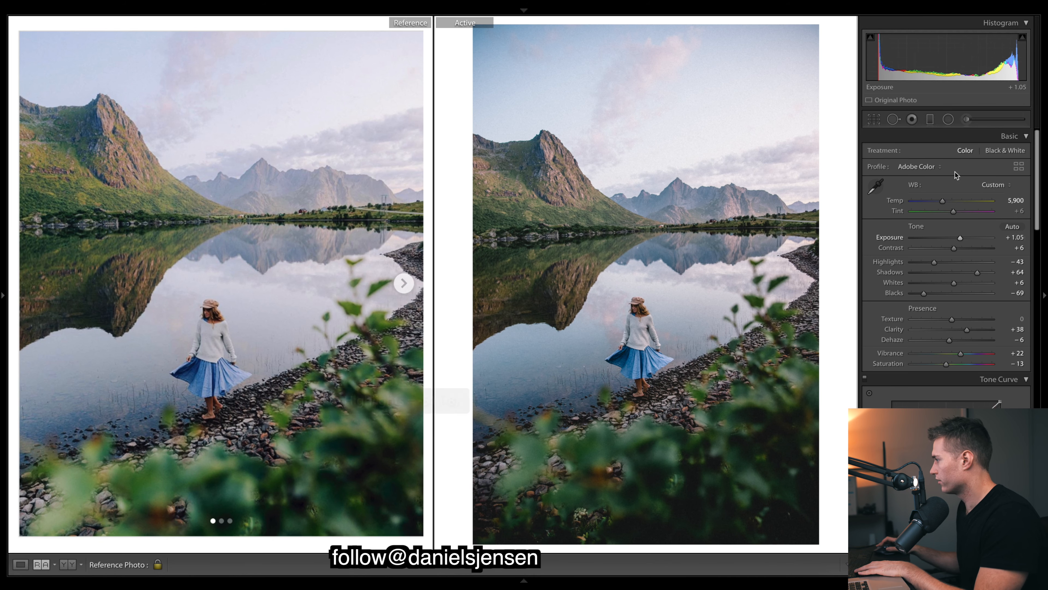
pyautogui.moveTo(934, 261); pyautogui.dragTo(927, 261)
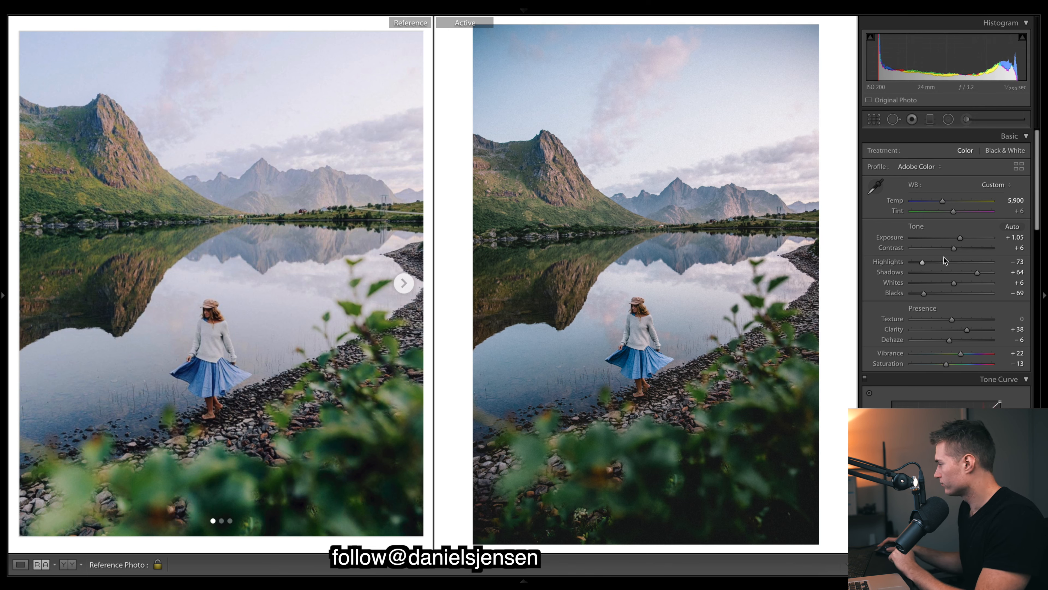
pyautogui.moveTo(958, 251); pyautogui.dragTo(963, 238)
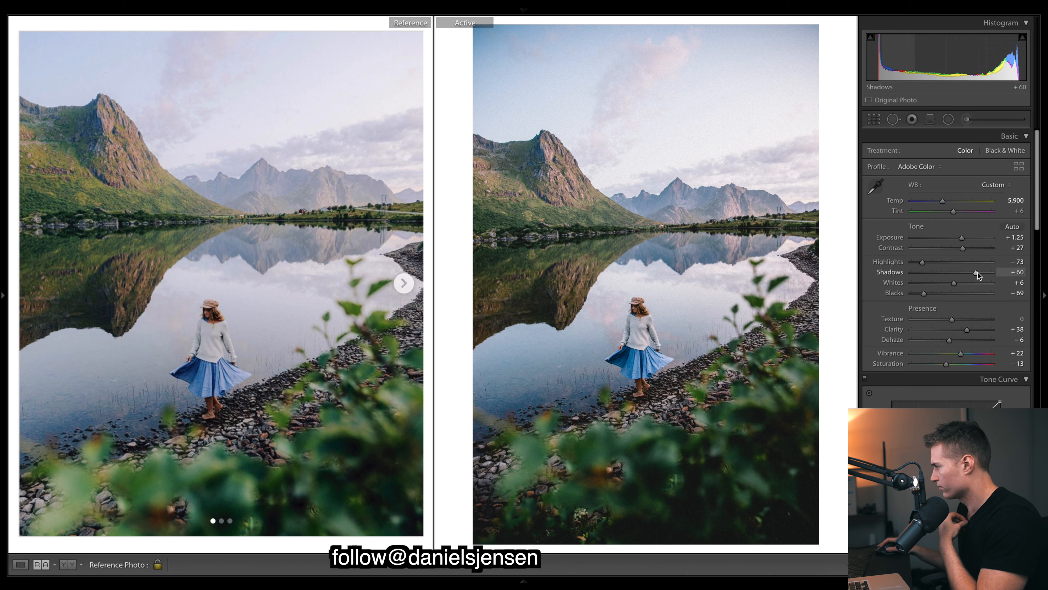
# Set Shadows to +58, Whites to +32 and Blacks to −50 on the lake photo
pyautogui.moveTo(978, 272); pyautogui.dragTo(977, 272)
pyautogui.moveTo(954, 283); pyautogui.dragTo(966, 281)
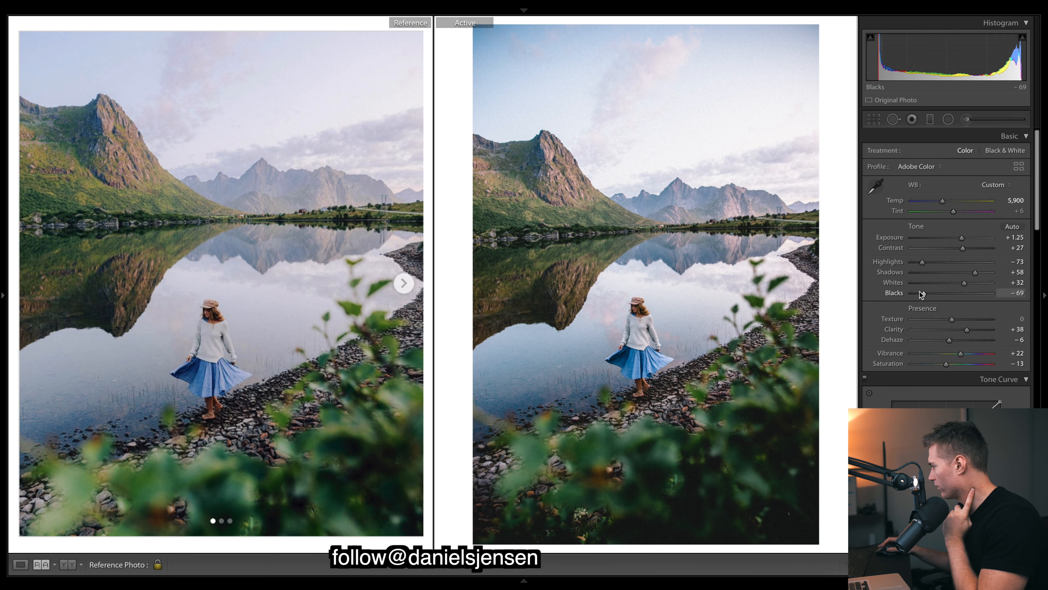
pyautogui.moveTo(931, 293); pyautogui.dragTo(928, 293)
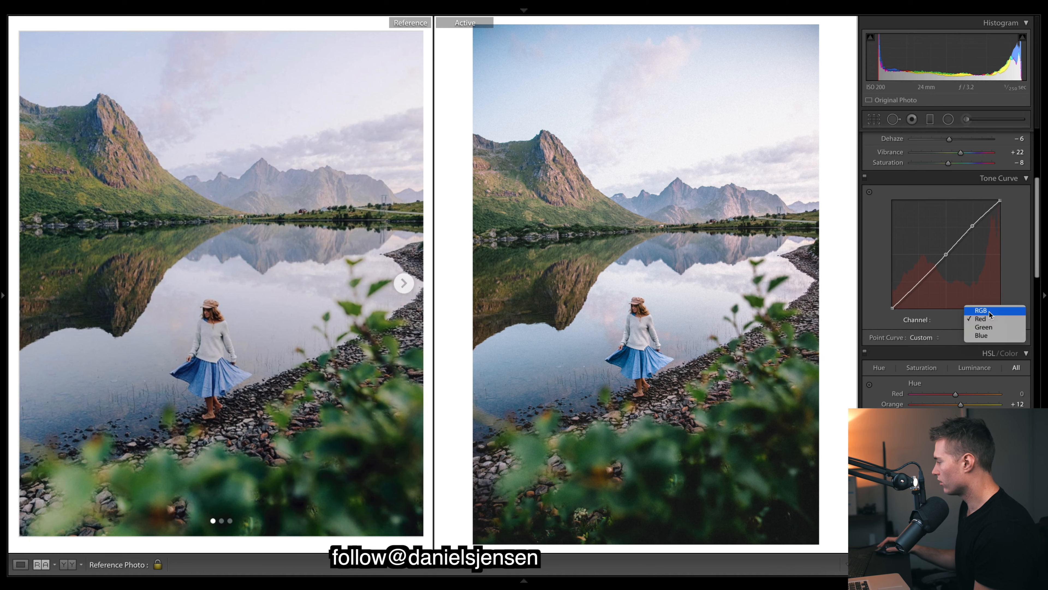
# Show the tone curve's RGB channel and inspect the water beside the woman in the reference photo
pyautogui.click(989, 311)
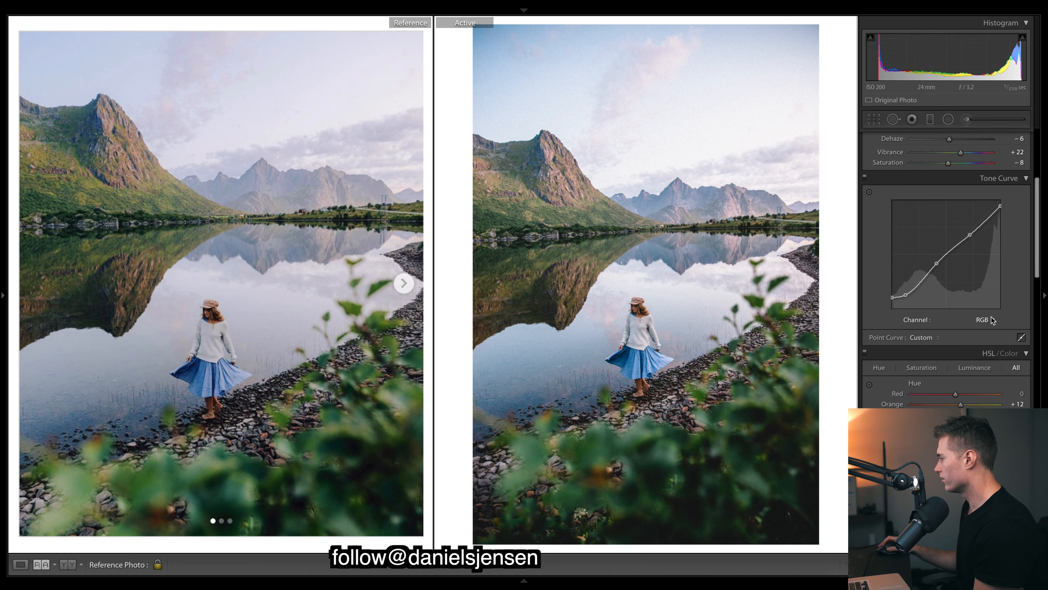
pyautogui.click(271, 308)
pyautogui.click(272, 307)
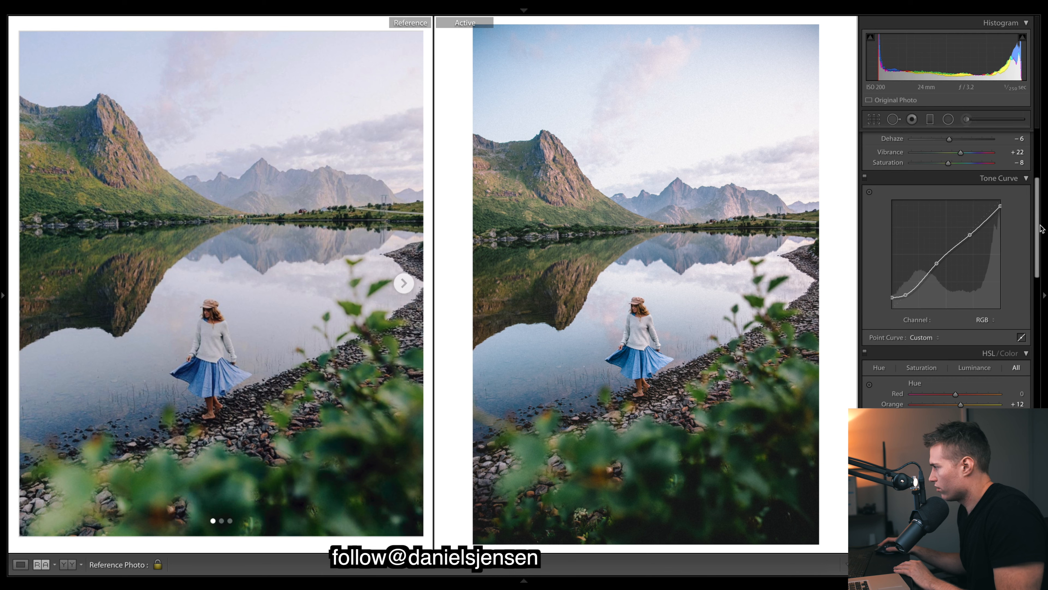
# Try lowering the RGB curve's white endpoint and its upper point, undoing each change
pyautogui.moveTo(999, 206); pyautogui.dragTo(1014, 222)
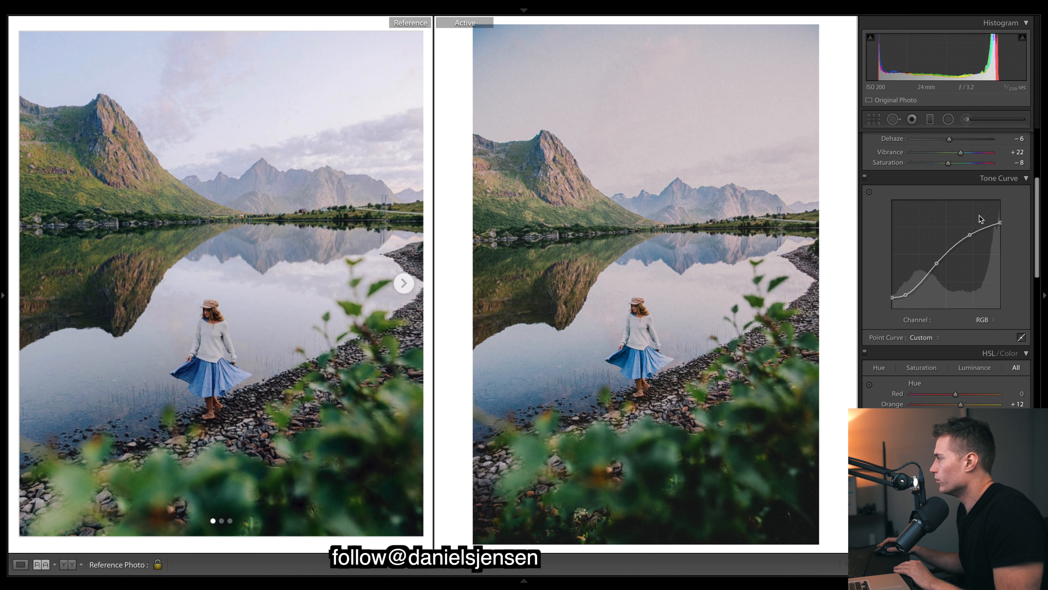
pyautogui.hotkey('ctrl', 'z')
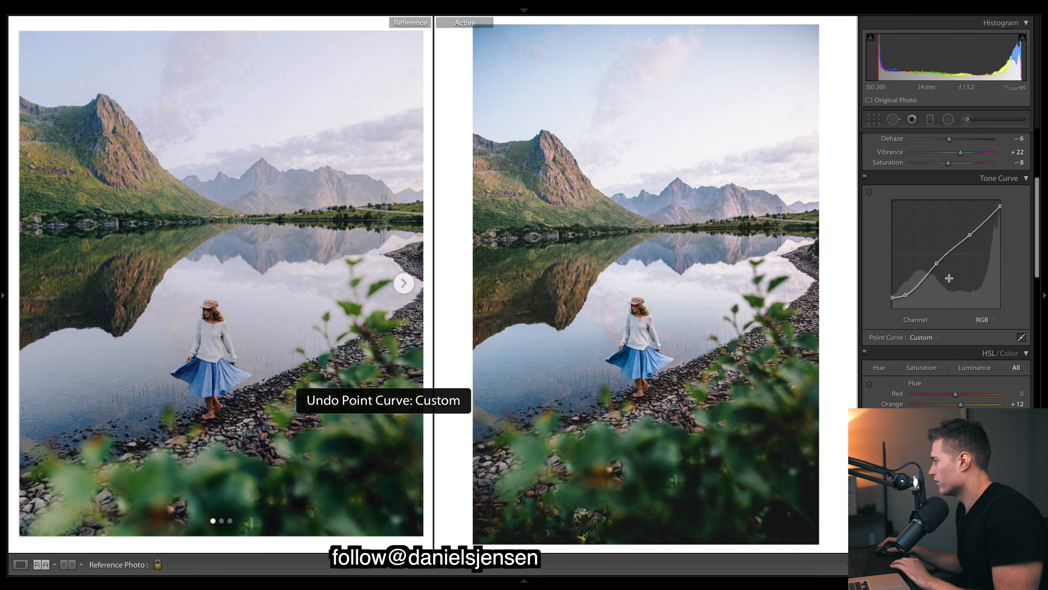
pyautogui.moveTo(970, 240); pyautogui.dragTo(973, 246)
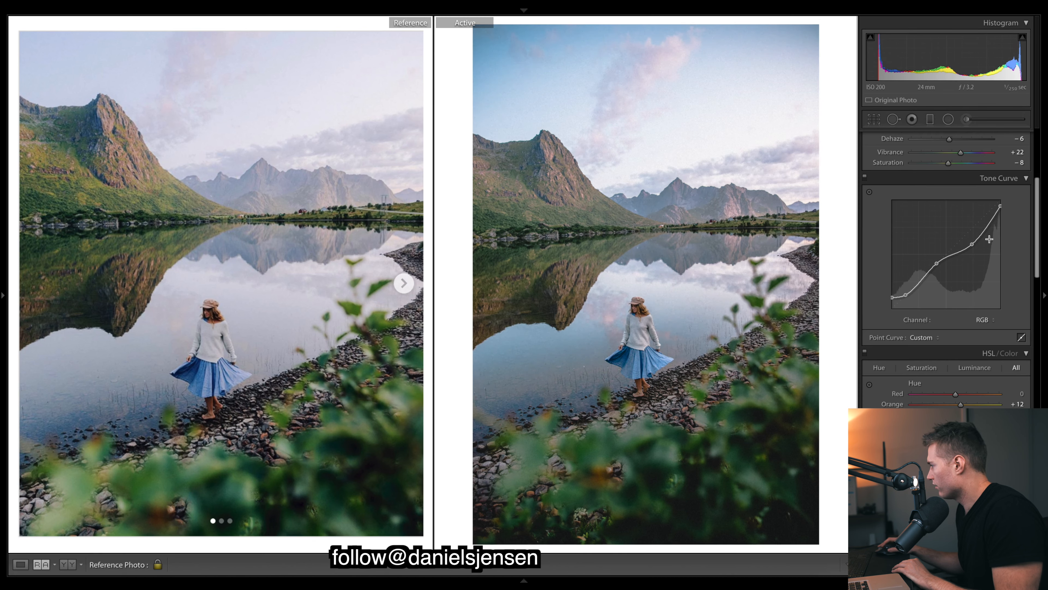
pyautogui.hotkey('ctrl', 'z')
# Nudge the RGB curve's upper point and lower its white endpoint slightly to fade the lake photo's highlights
pyautogui.moveTo(972, 232); pyautogui.dragTo(1004, 215)
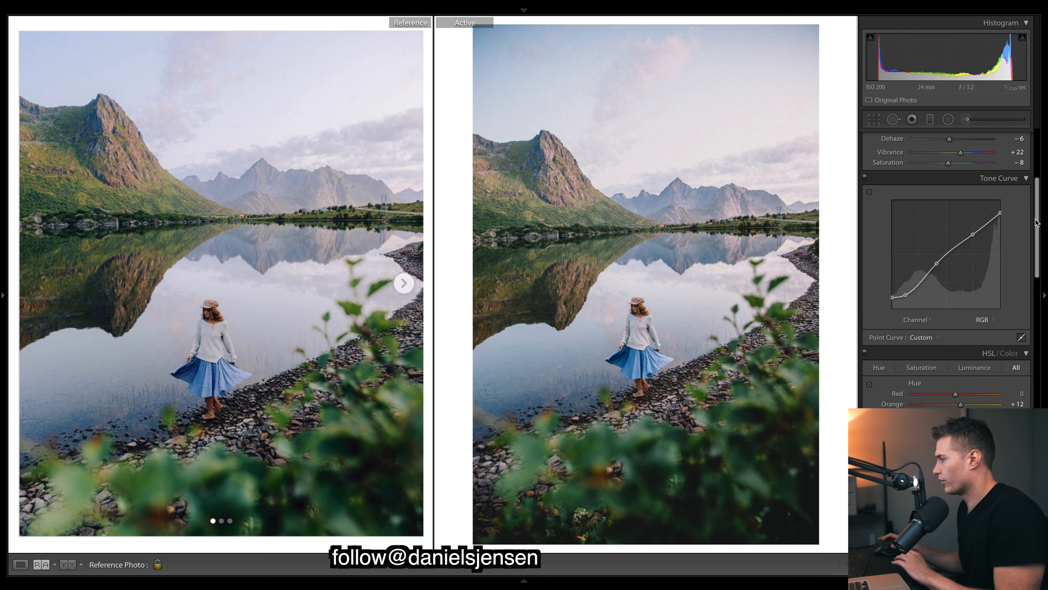
pyautogui.scroll(-15, 1041, 211)
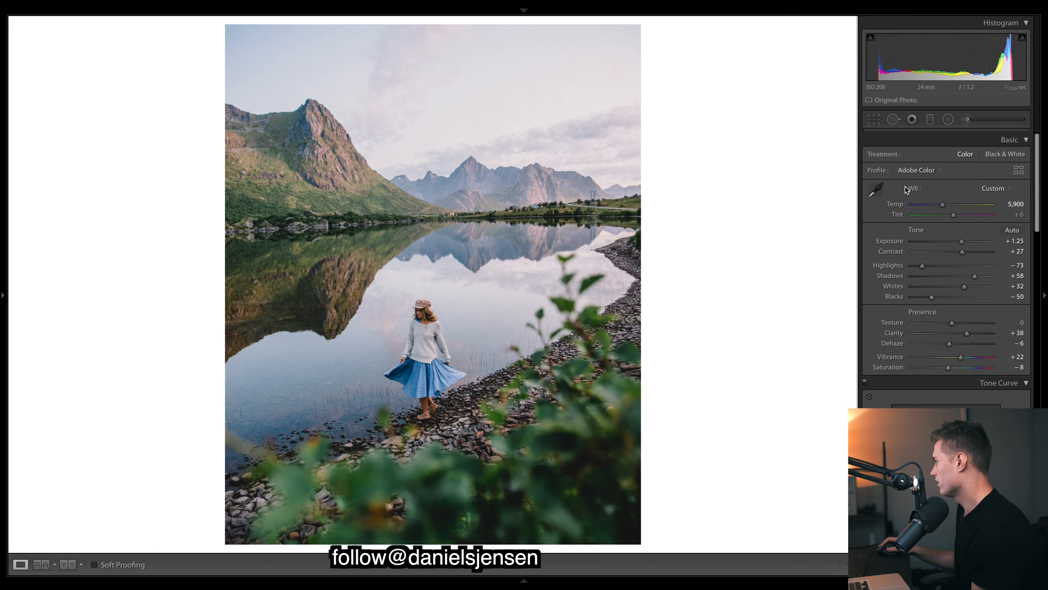
# Crop the lake photo to the 4 x 5 / 8 x 10 aspect ratio
pyautogui.scroll(-1, 905, 190)
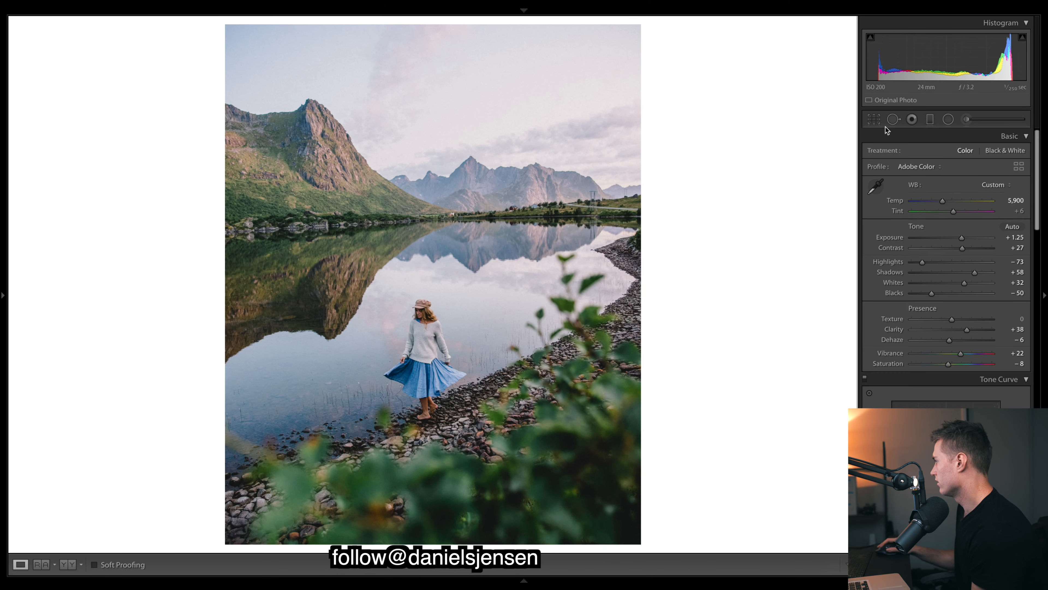
pyautogui.click(873, 119)
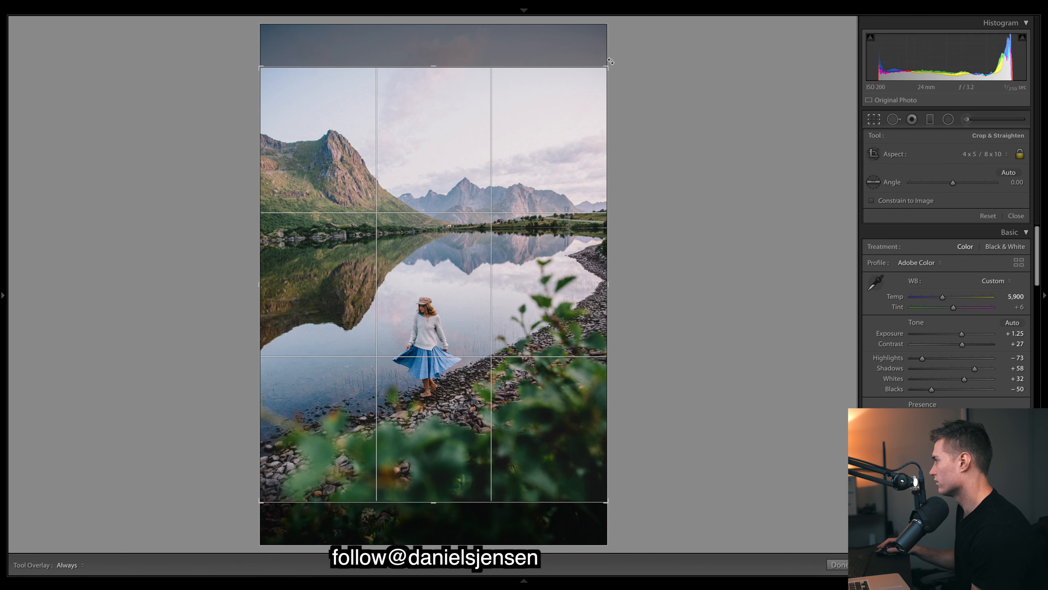
pyautogui.moveTo(611, 62); pyautogui.dragTo(615, 64)
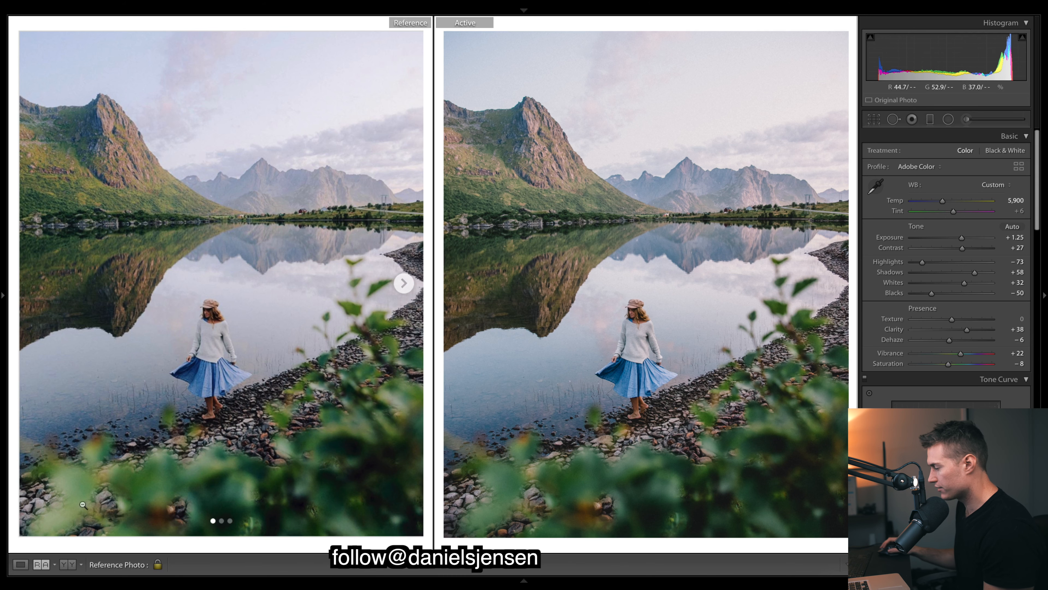
# Set the lake photo's Green luminance to +32, Orange saturation to +31 and Orange luminance to −30
pyautogui.scroll(-15, 945, 268)
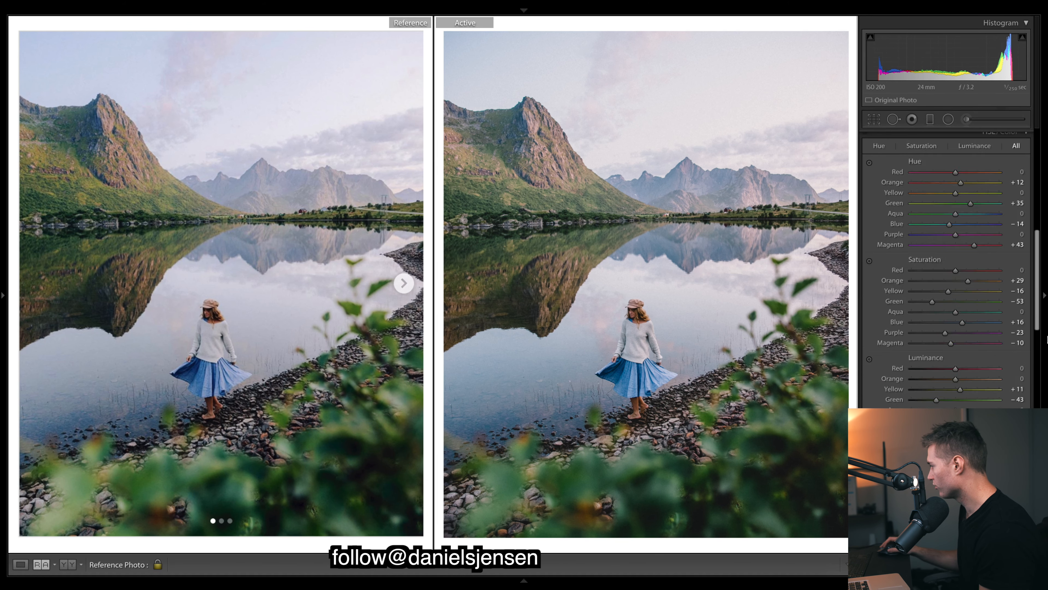
pyautogui.scroll(10, 936, 330)
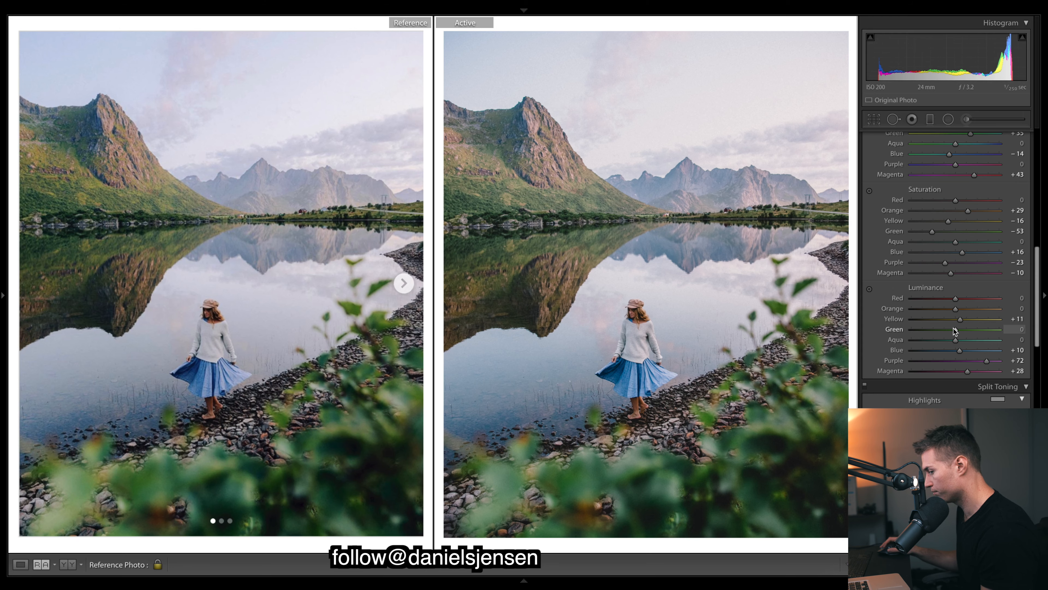
pyautogui.moveTo(955, 331); pyautogui.dragTo(978, 330)
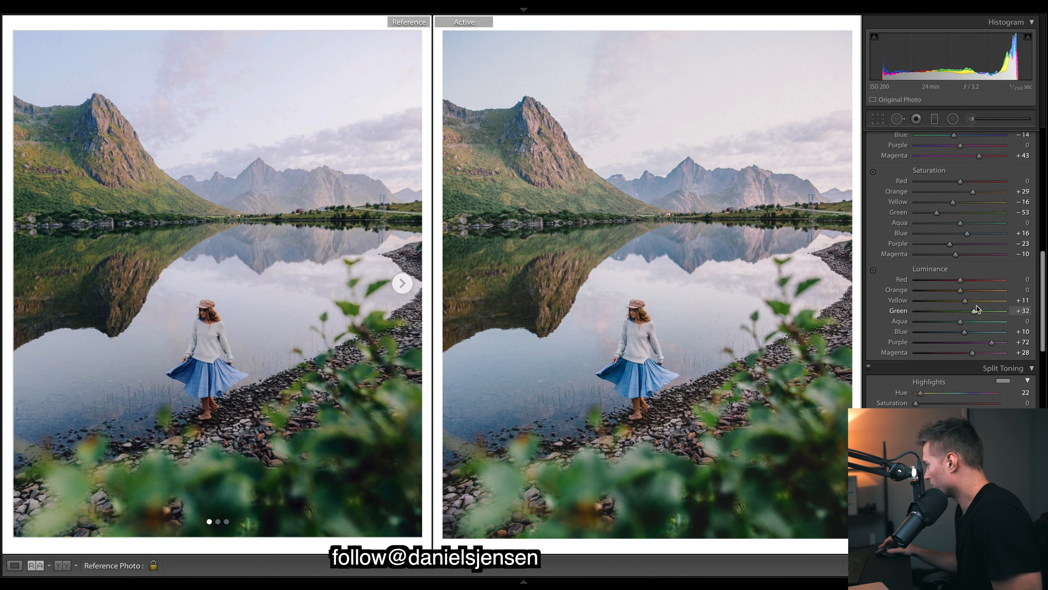
pyautogui.moveTo(1037, 277); pyautogui.dragTo(1037, 263)
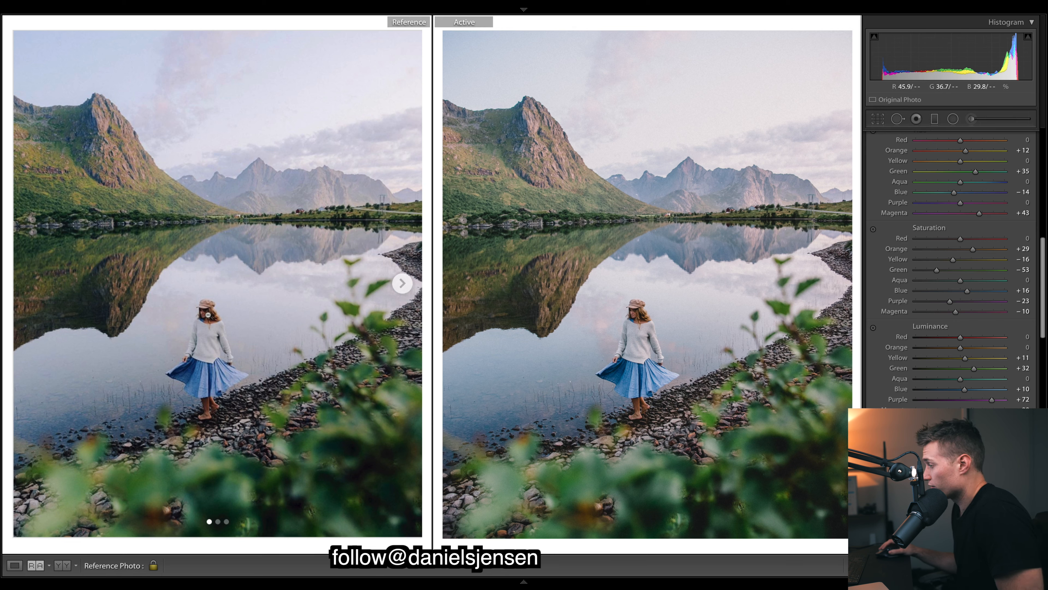
pyautogui.moveTo(971, 248); pyautogui.dragTo(972, 248)
pyautogui.moveTo(961, 347); pyautogui.dragTo(945, 344)
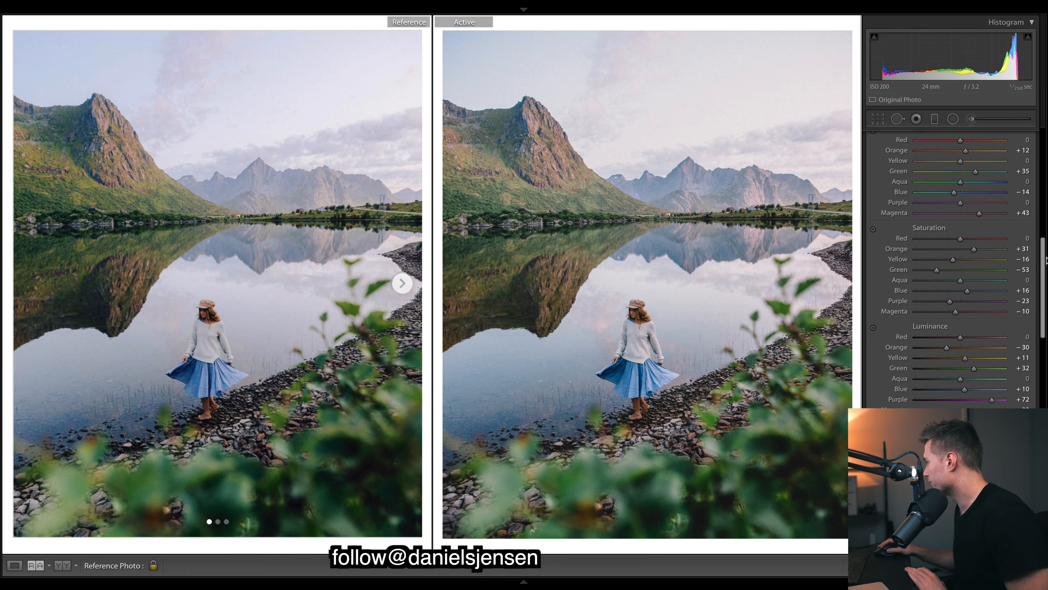
# Start an adjustment brush mask on the green mountain slope and set its Dehaze to 12
pyautogui.scroll(-15, 1040, 258)
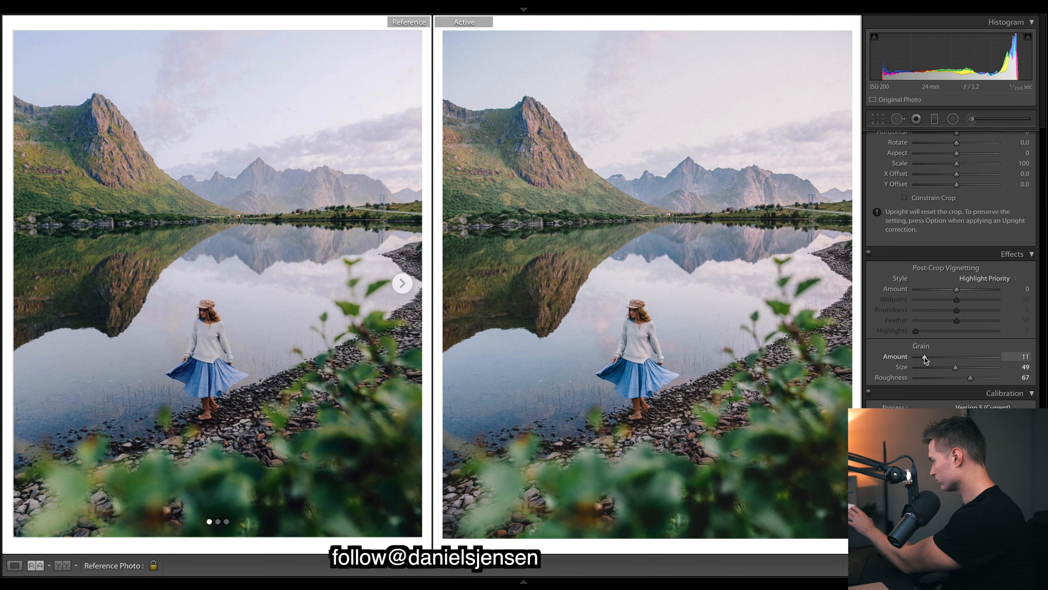
pyautogui.scroll(15, 924, 357)
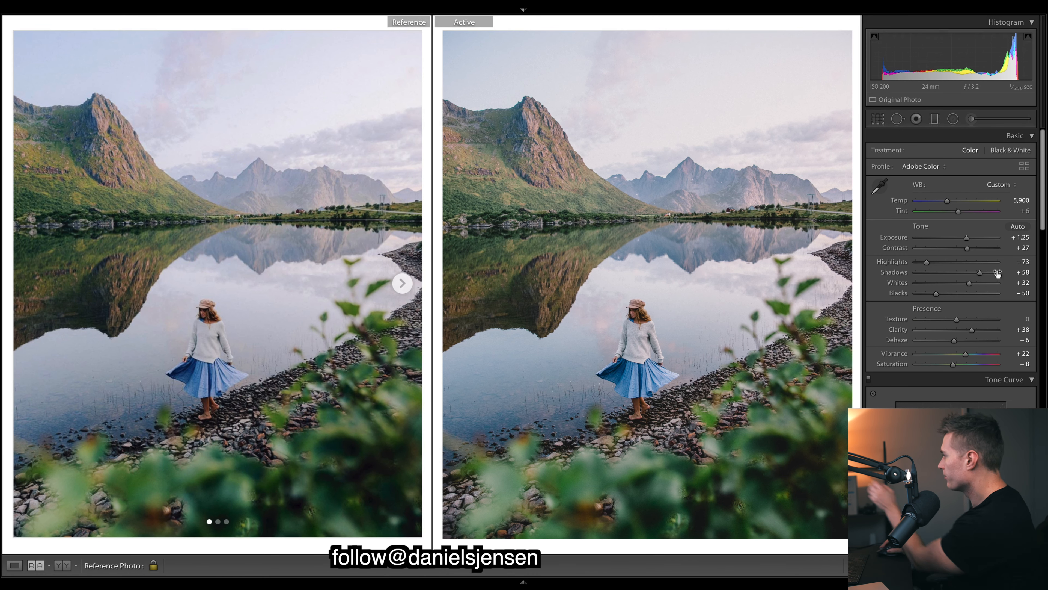
pyautogui.click(972, 120)
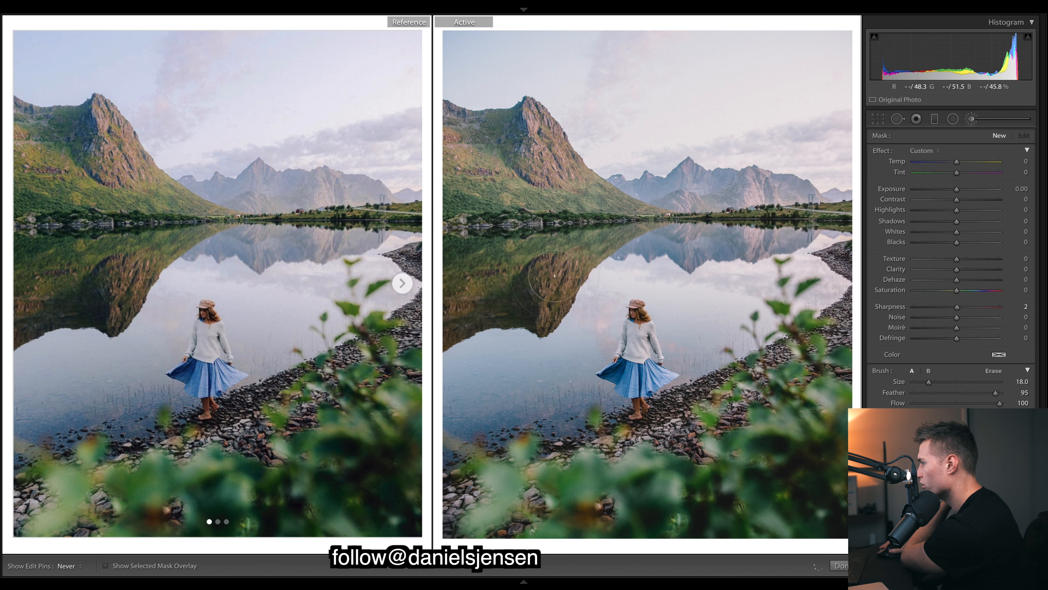
pyautogui.click(499, 143)
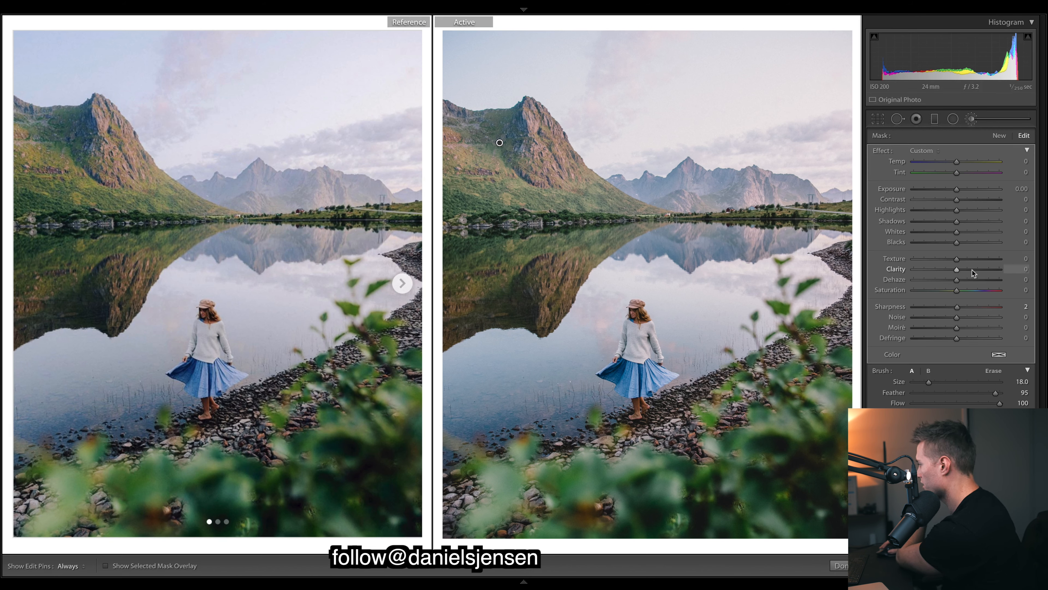
pyautogui.moveTo(967, 279); pyautogui.dragTo(961, 283)
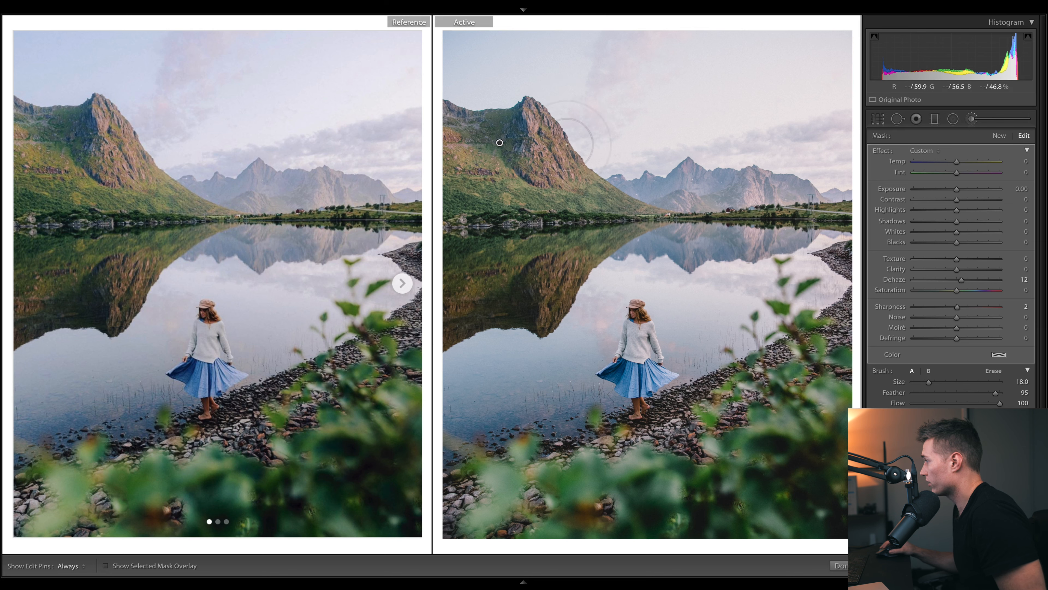
# Toggle the edit pin's visibility and raise the brush mask's Dehaze to 22
pyautogui.press('h')
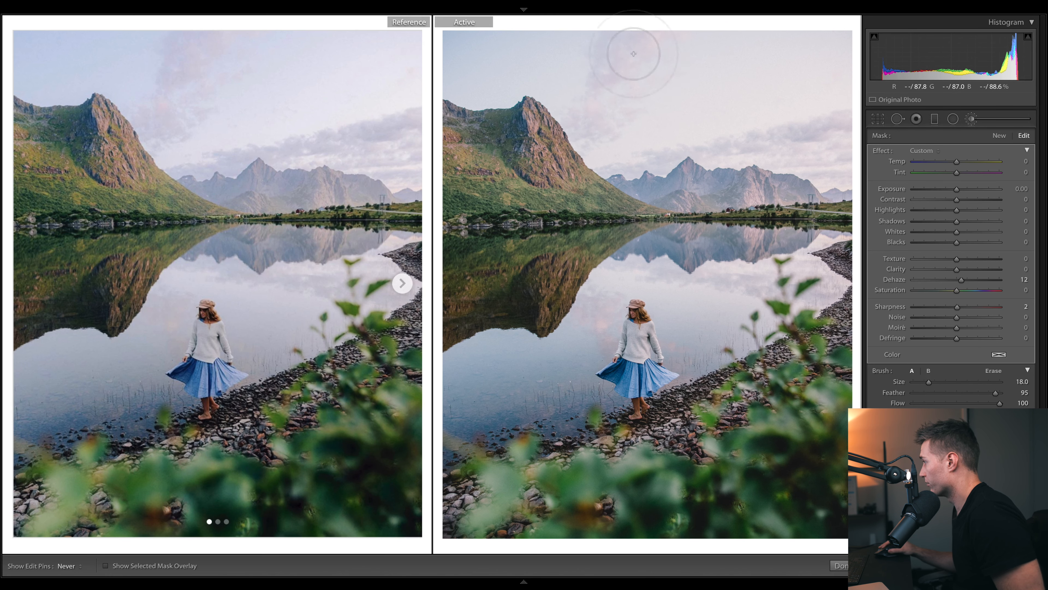
pyautogui.press('h')
pyautogui.moveTo(961, 281); pyautogui.dragTo(966, 280)
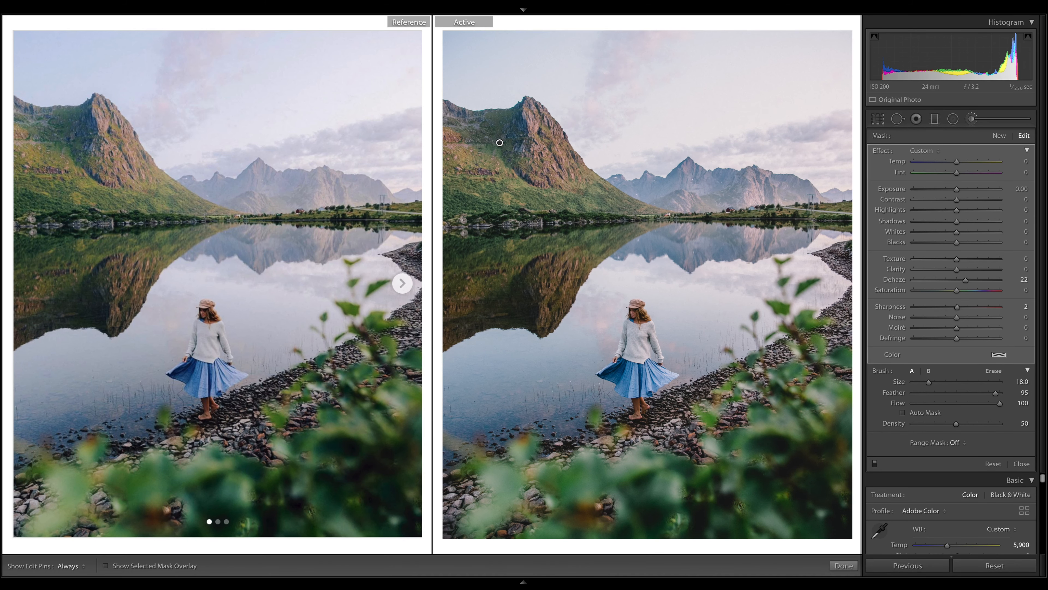
pyautogui.press('\\')
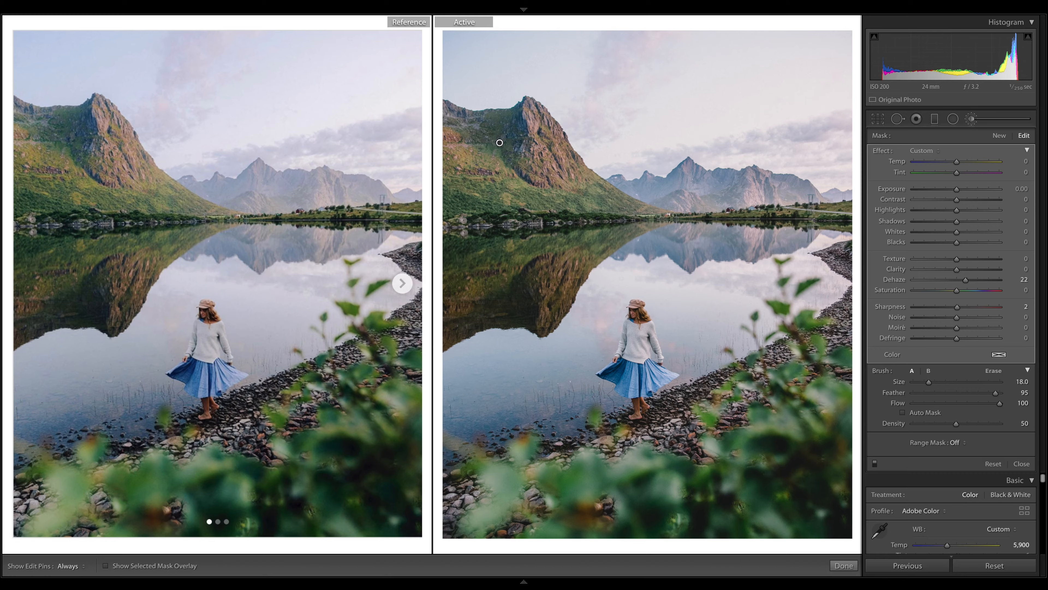